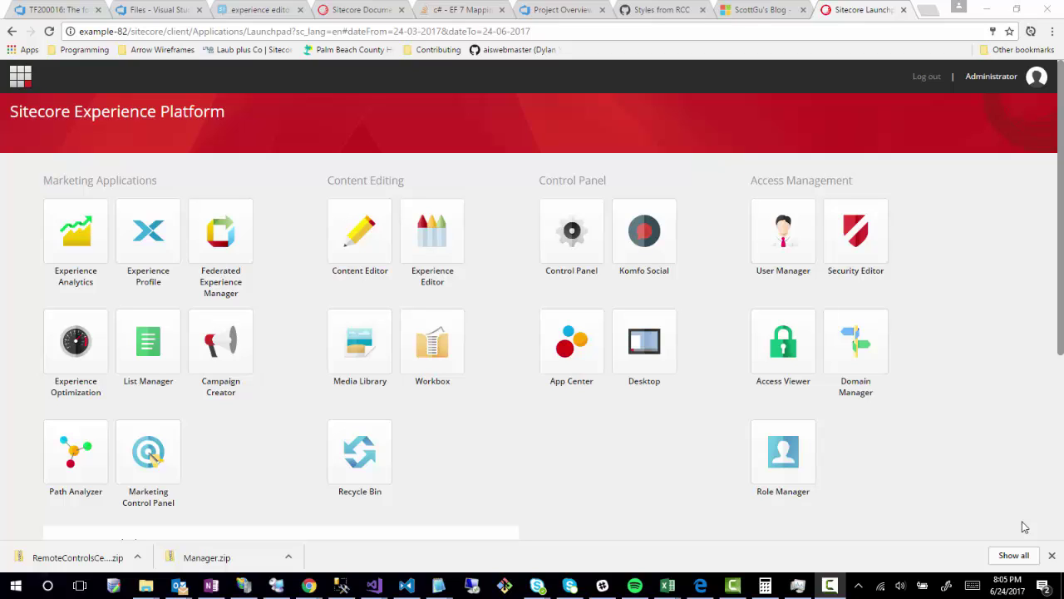
Open the Content Editor, show its view options, and expand the content tree to the pages under Example.com's Home.
left_click(363, 241)
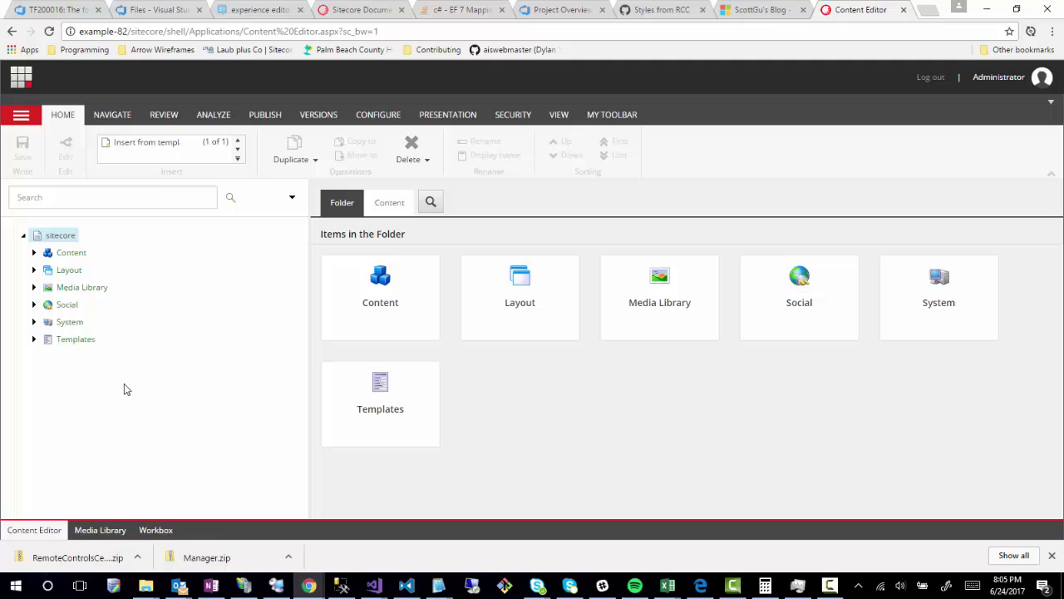
left_click(560, 118)
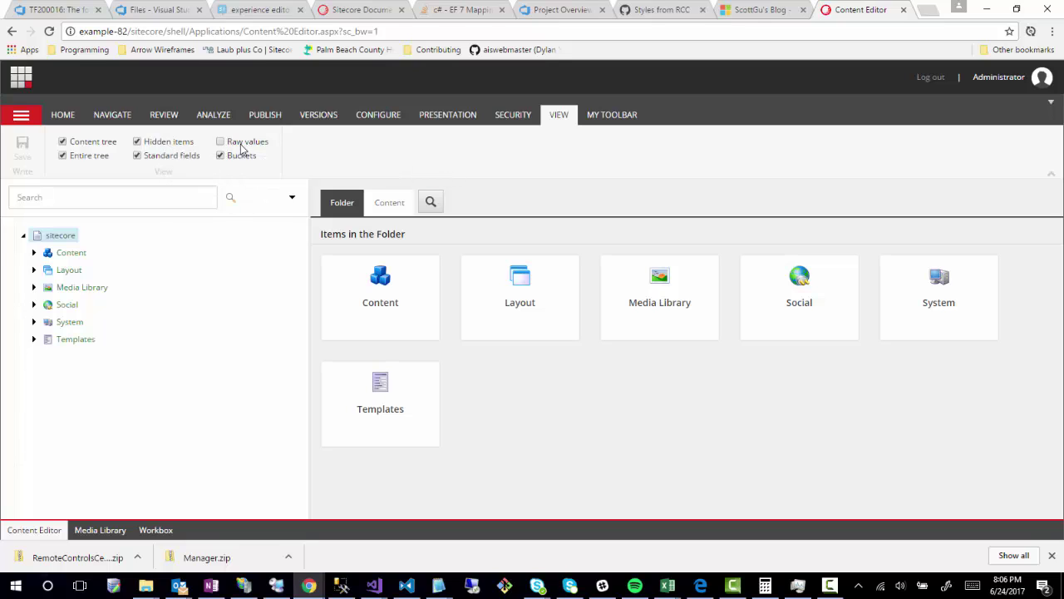
left_click(35, 252)
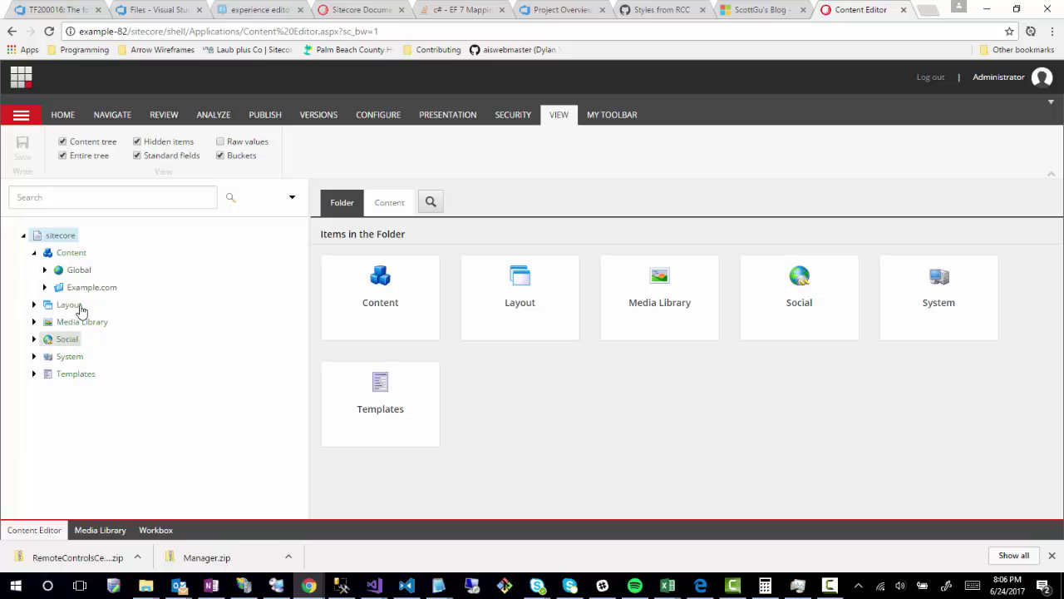
left_click(44, 287)
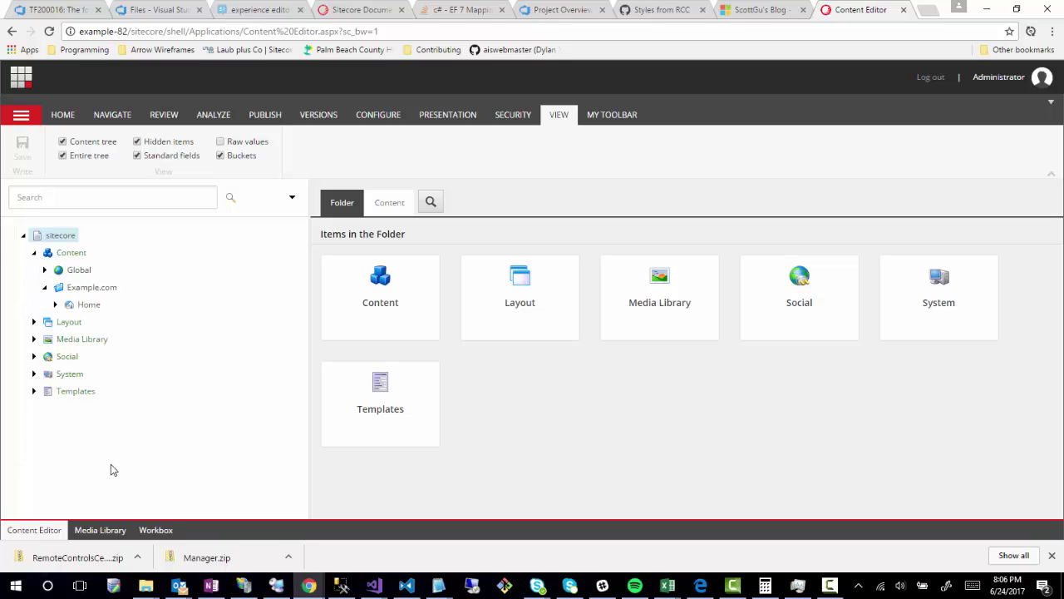
left_click(55, 304)
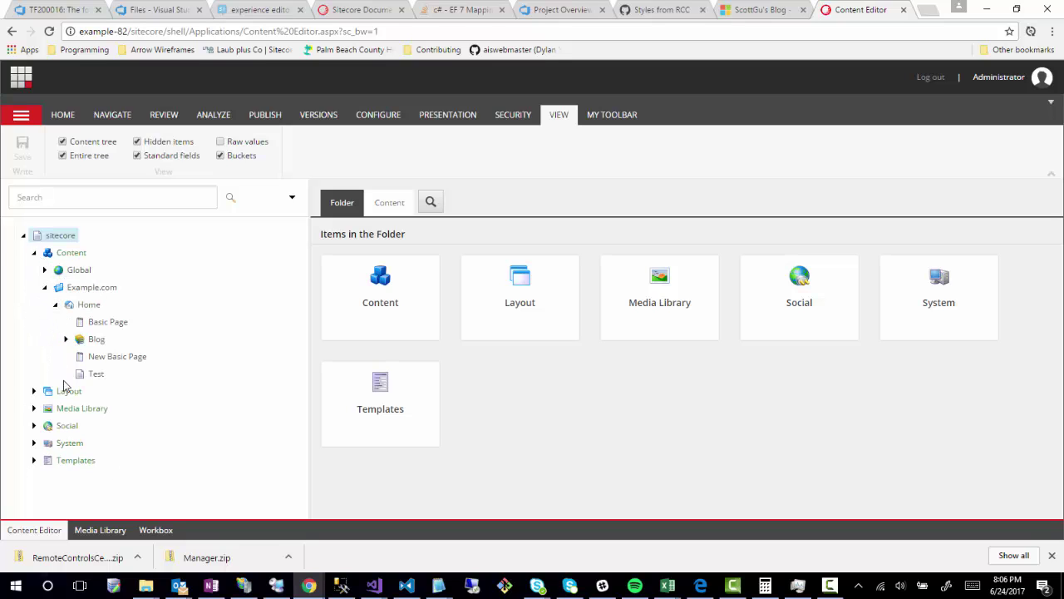
Expand Global down to Article Contributors, open the first contributor item and examine its fields.
left_click(45, 271)
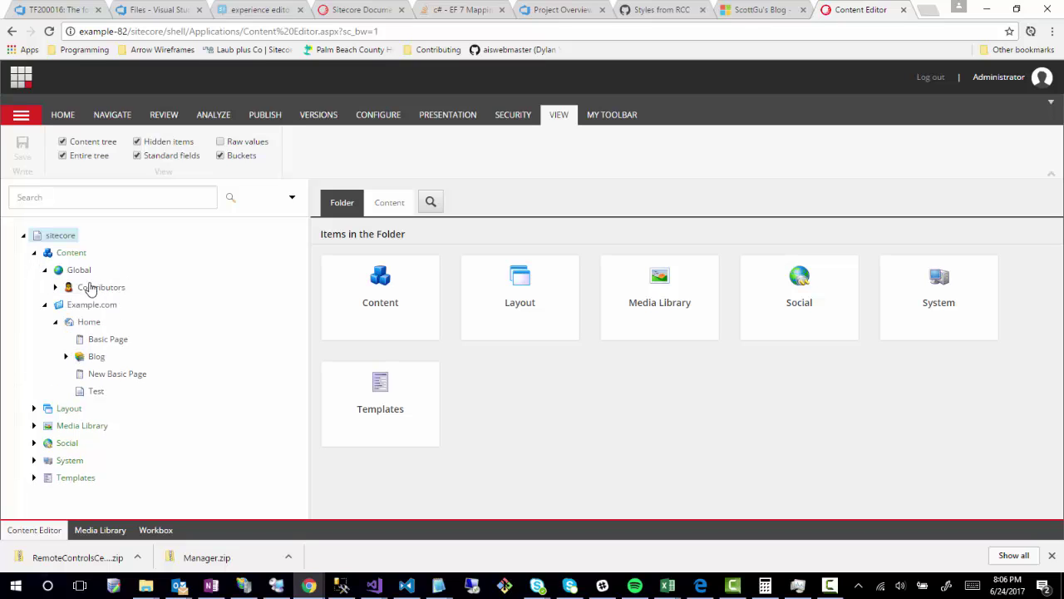
left_click(55, 286)
left_click(65, 305)
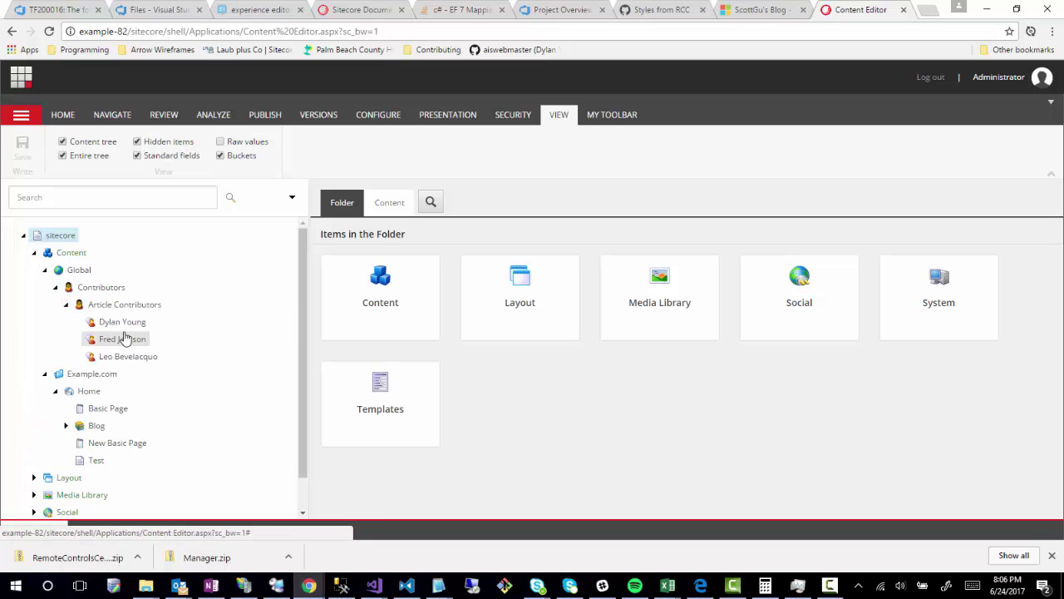
left_click(122, 324)
scroll(348, 424, "down", 5)
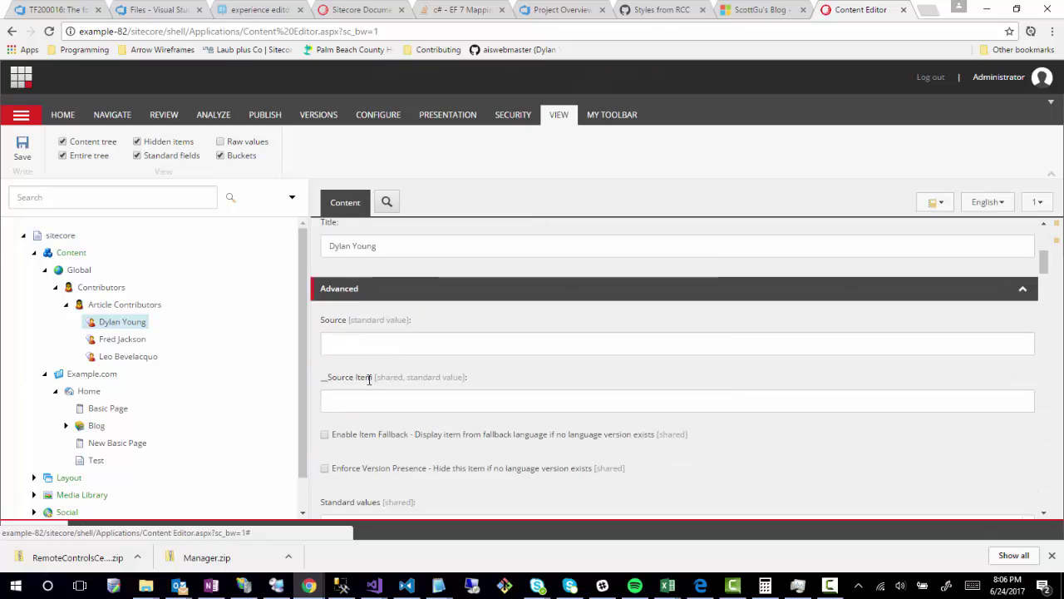
scroll(348, 424, "up", 3)
scroll(348, 423, "up", 1)
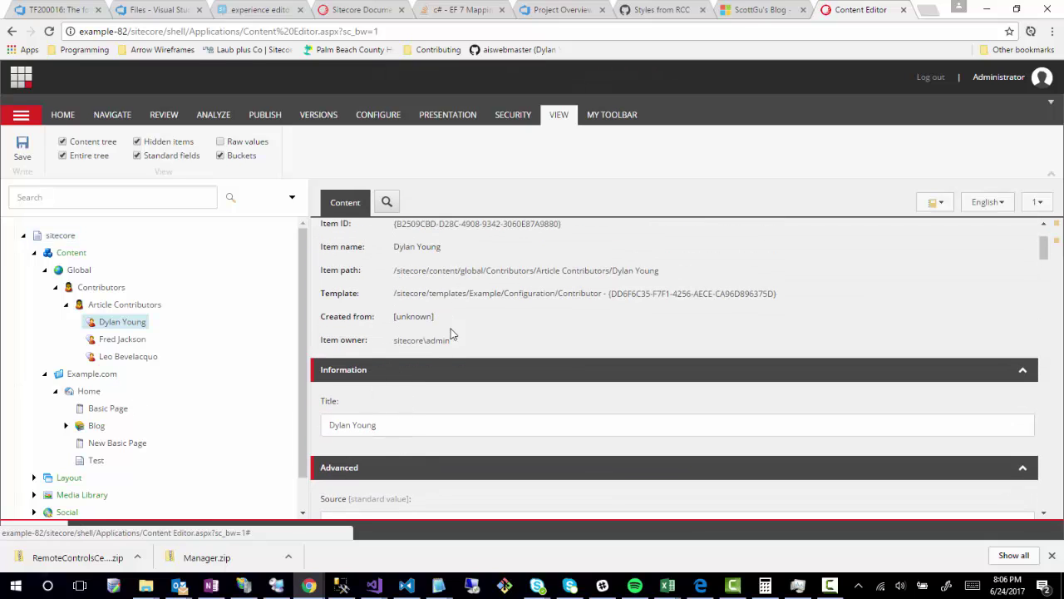
Turn on raw values and look through the contributor item's standard field sections.
left_click(224, 146)
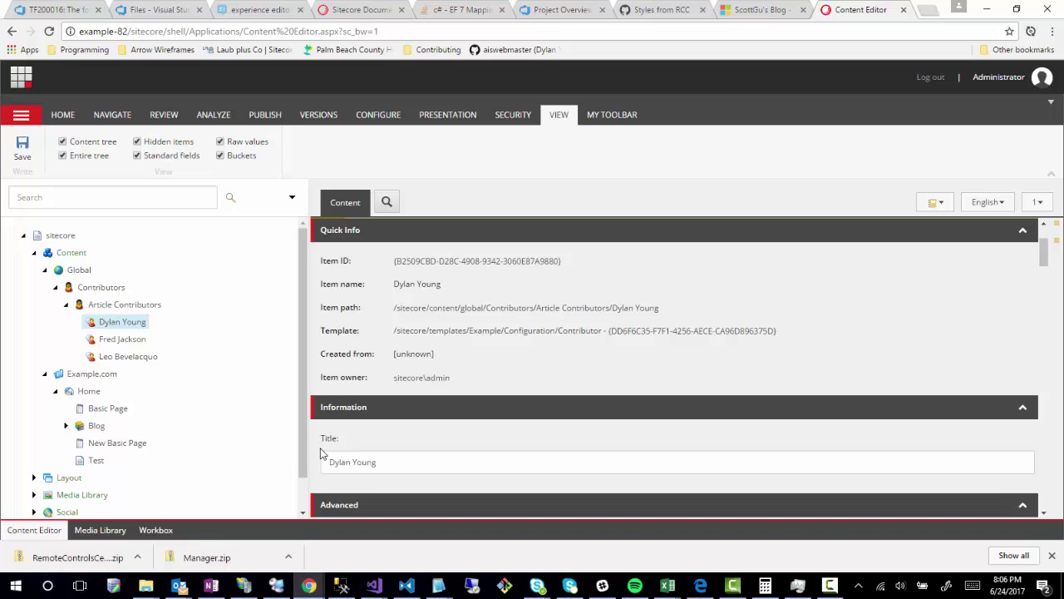
scroll(320, 448, "down", 10)
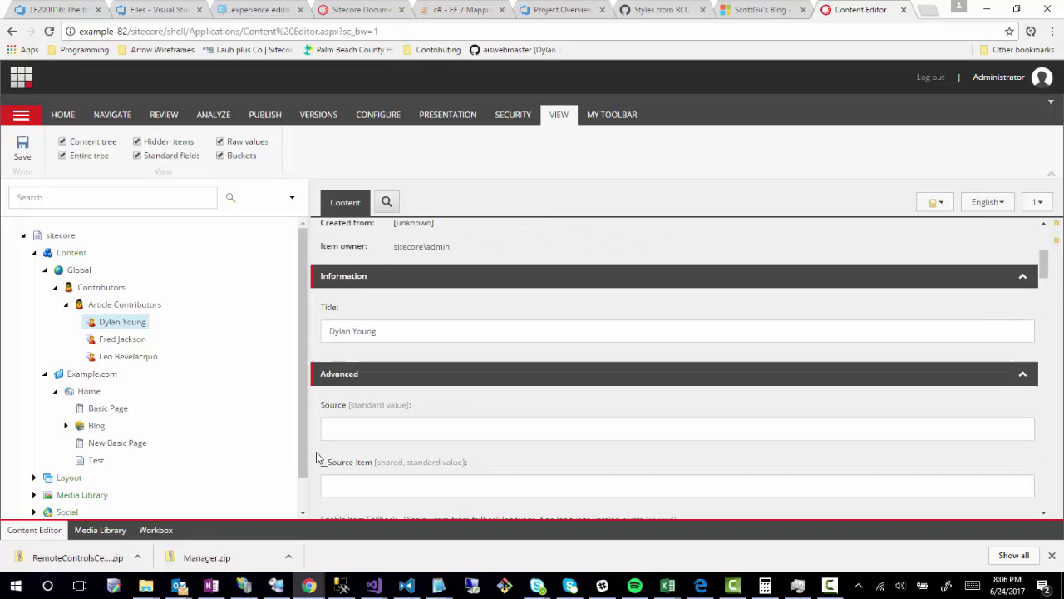
scroll(320, 474, "down", 5)
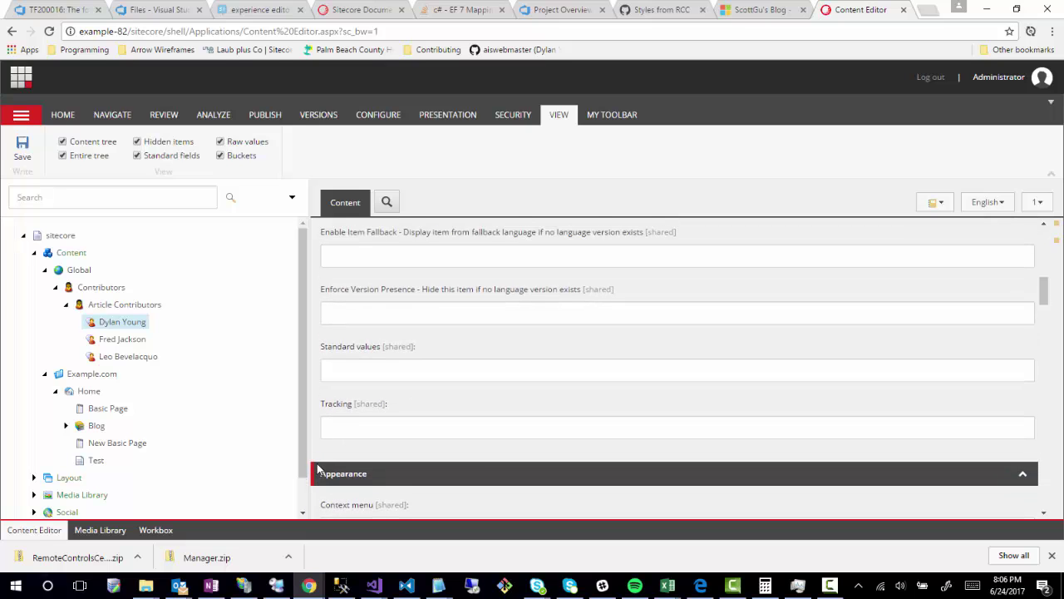
scroll(321, 489, "down", 10)
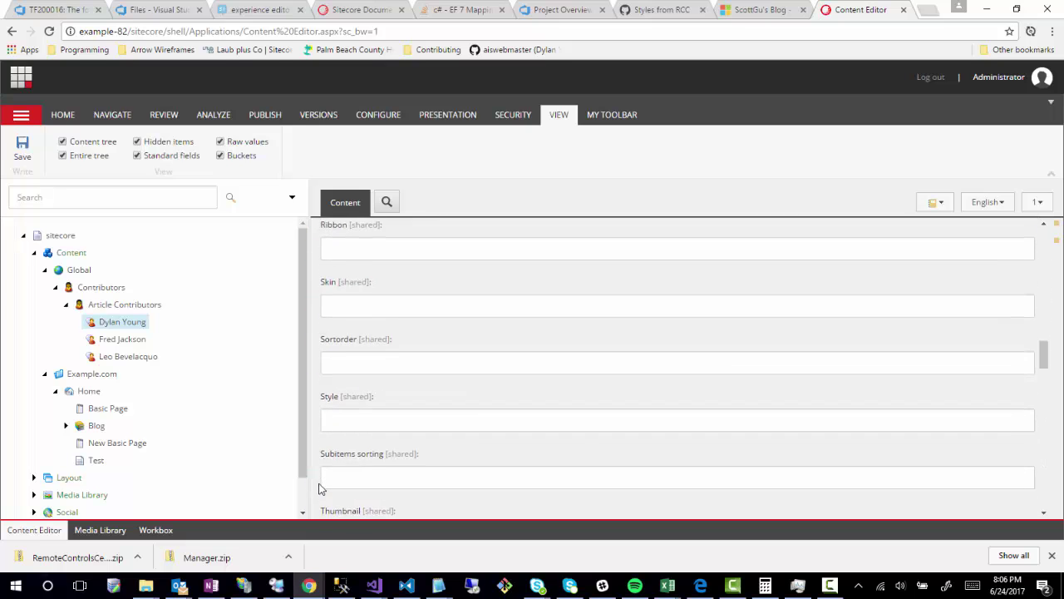
scroll(321, 489, "down", 10)
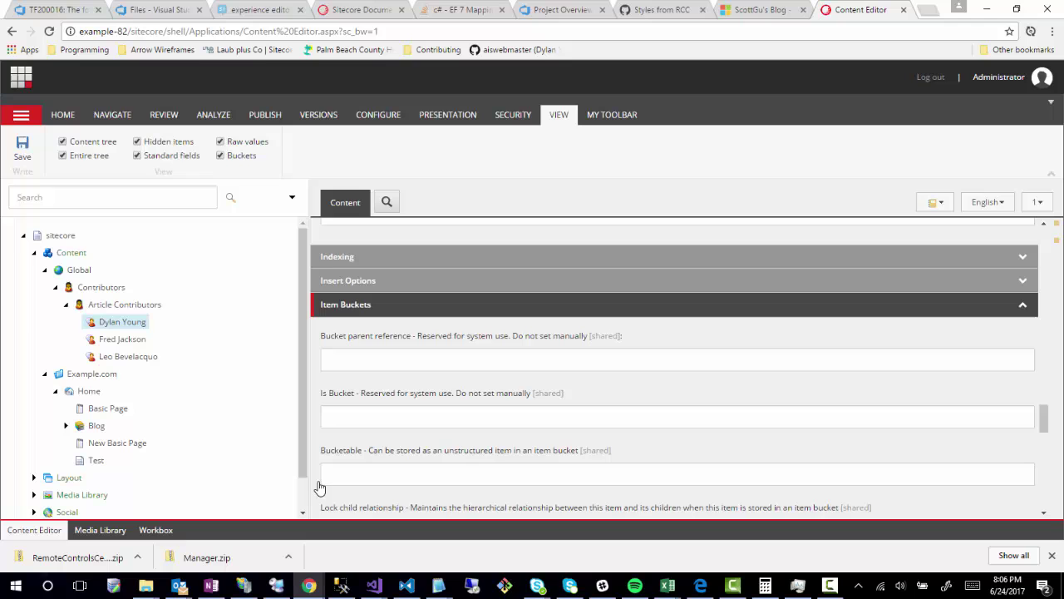
scroll(320, 489, "down", 3)
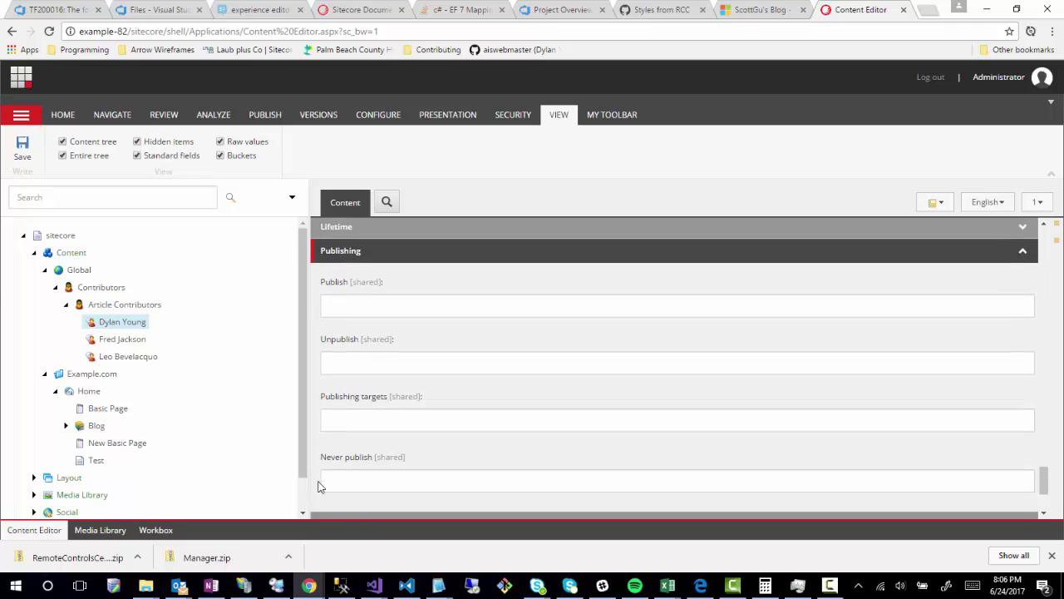
scroll(318, 482, "up", 4)
scroll(24, 419, "down", 1)
Open Test Article in the Blog's 2017 folder and examine the raw values in its Information section.
scroll(25, 420, "down", 1)
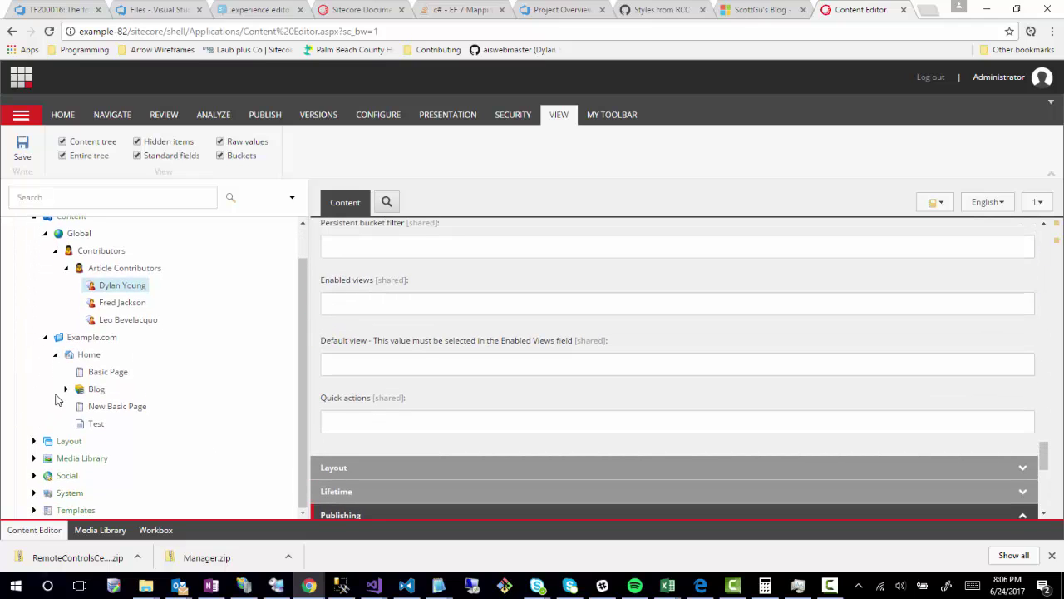
left_click(66, 388)
left_click(76, 406)
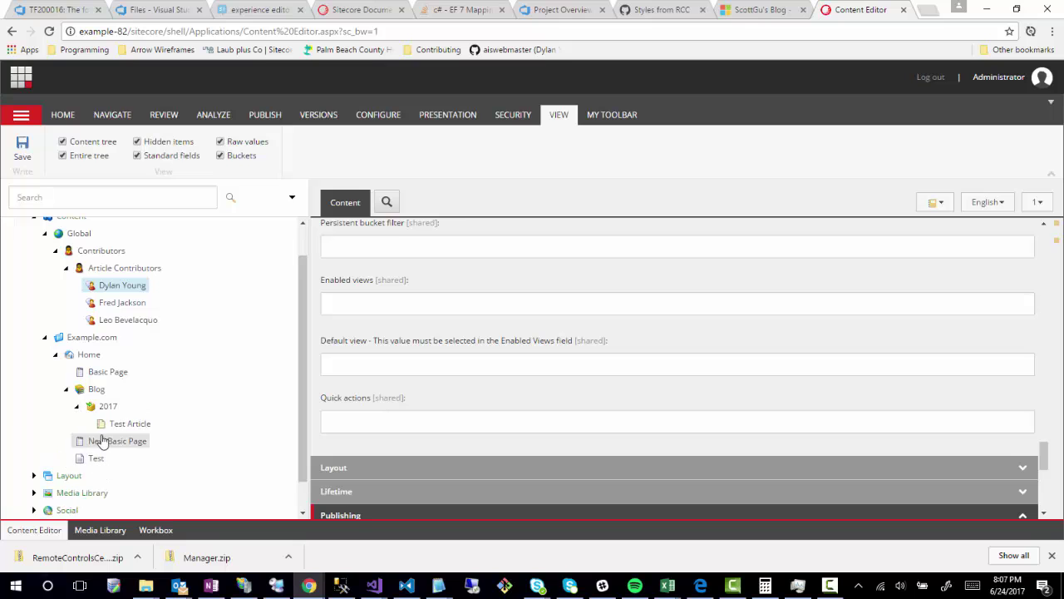
left_click(107, 424)
scroll(466, 370, "up", 15)
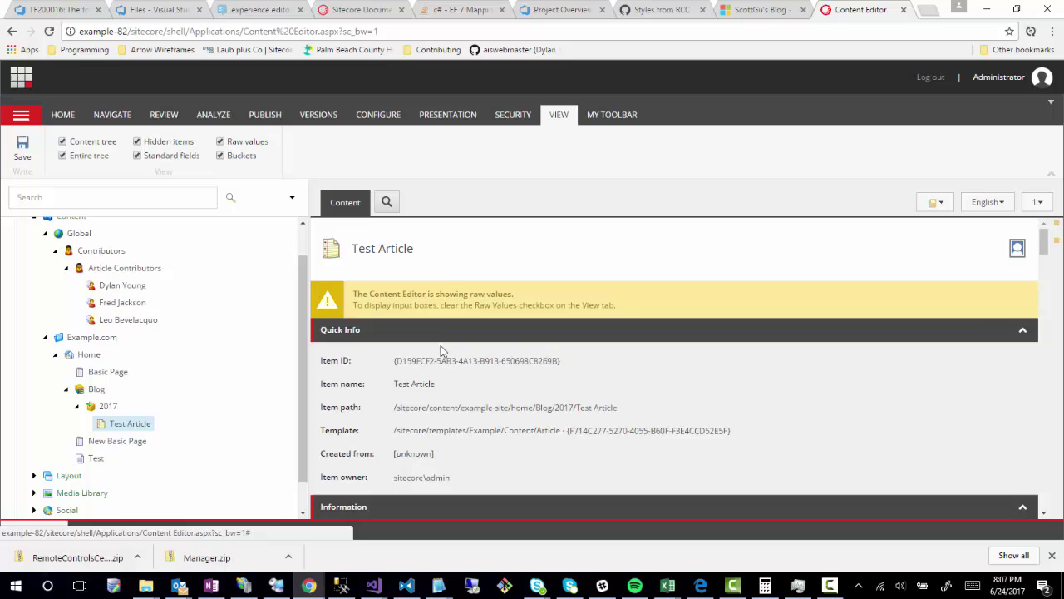
scroll(458, 358, "down", 3)
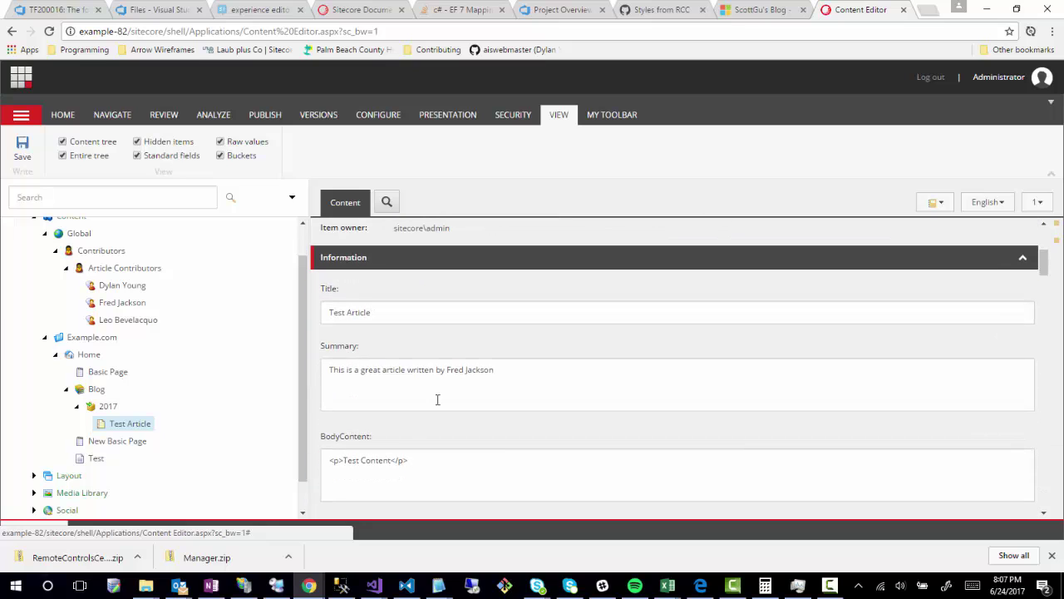
scroll(438, 399, "down", 2)
scroll(435, 395, "up", 1)
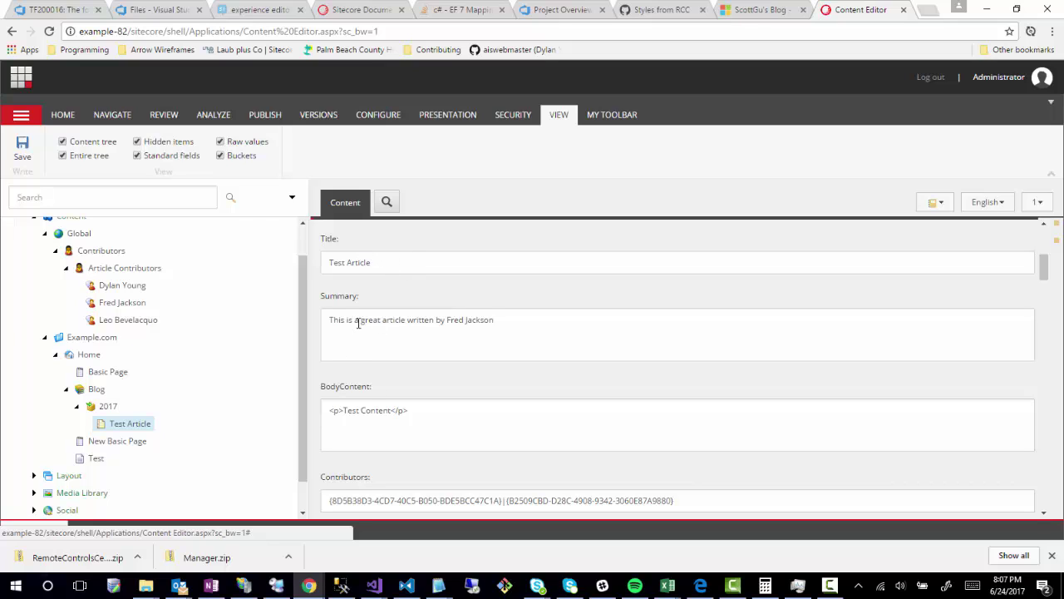
Inspect the article's raw BodyContent and Summary text and the item IDs stored in its Contributors field.
left_click(329, 409)
left_click_drag(459, 407, 291, 406)
left_click(555, 320)
left_click_drag(555, 319, 300, 309)
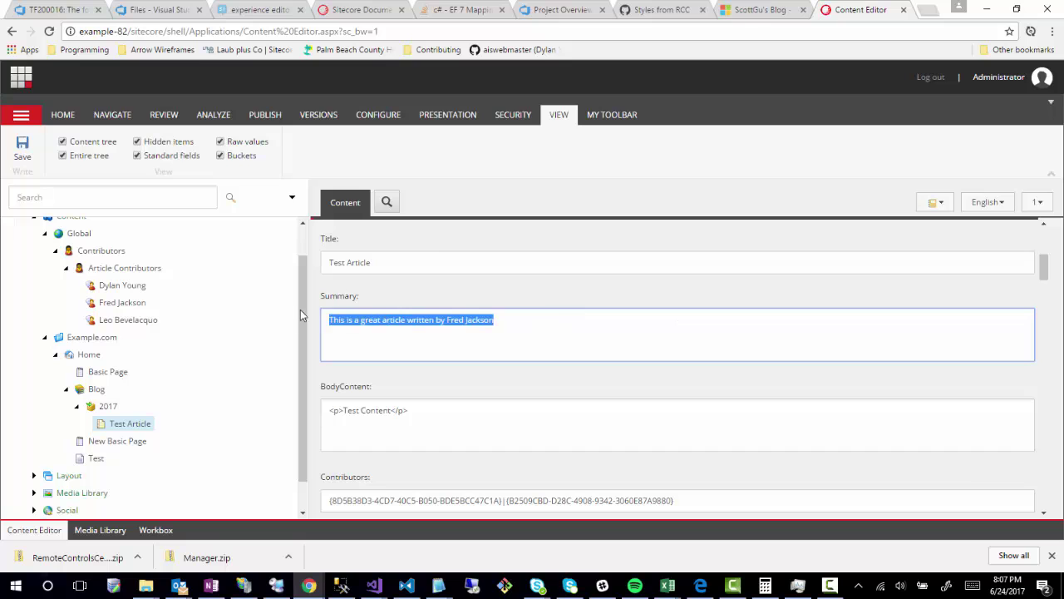
left_click(409, 285)
scroll(317, 388, "down", 3)
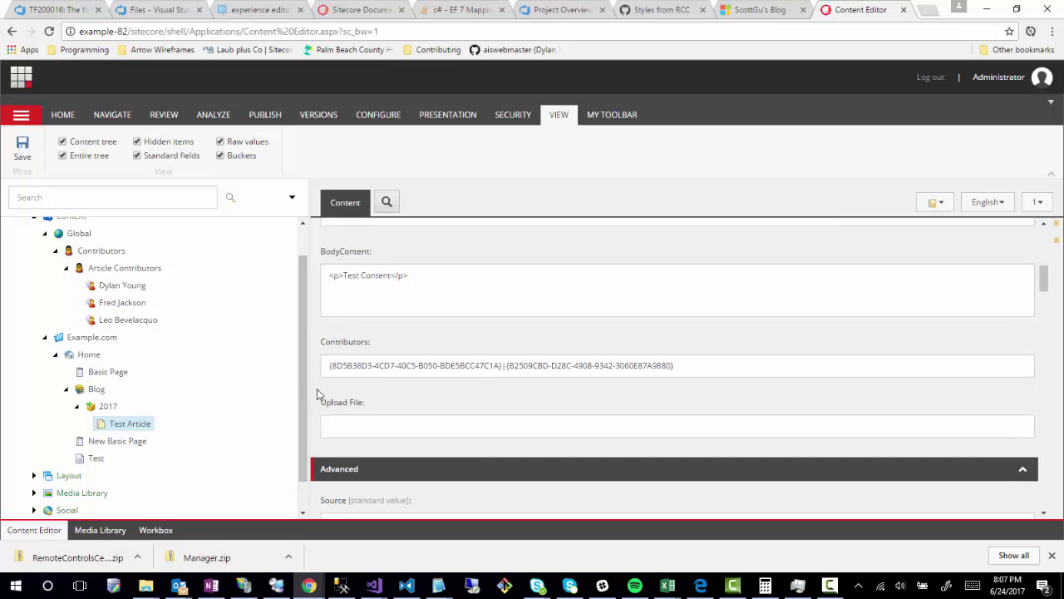
left_click_drag(336, 351, 733, 363)
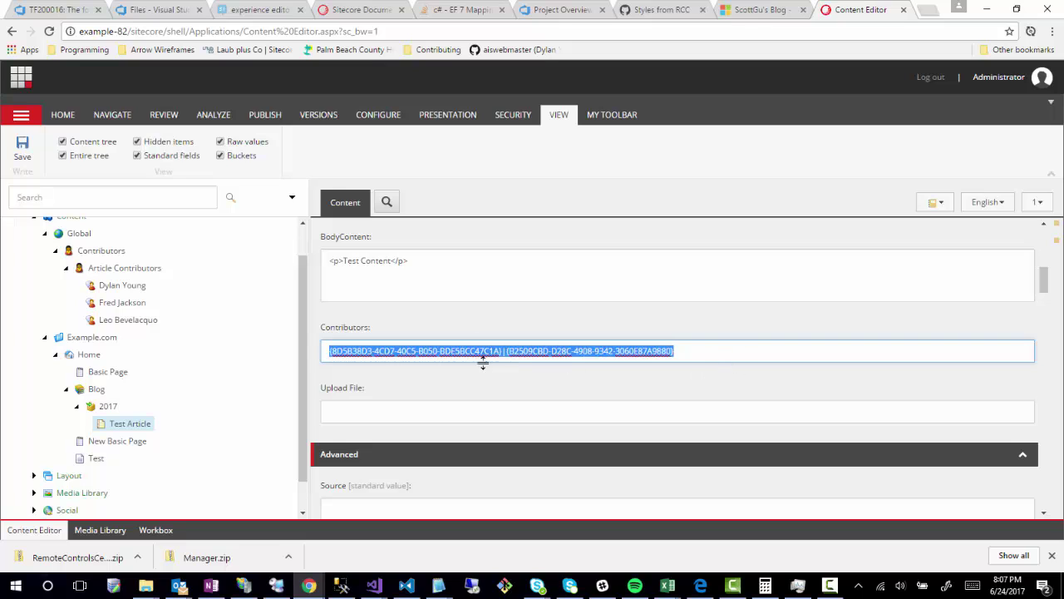
left_click(418, 351)
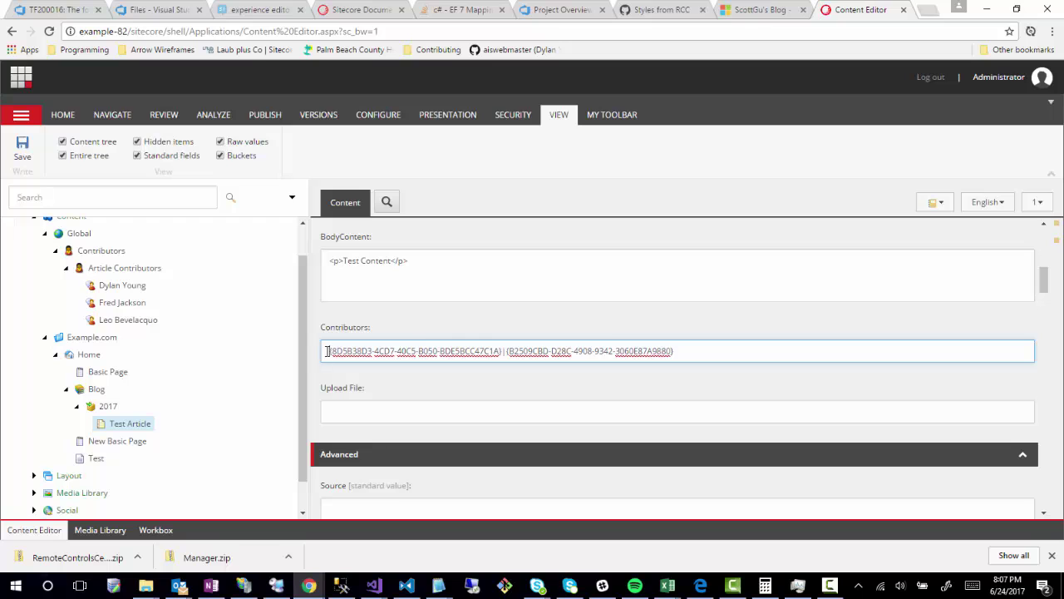
left_click_drag(328, 351, 412, 351)
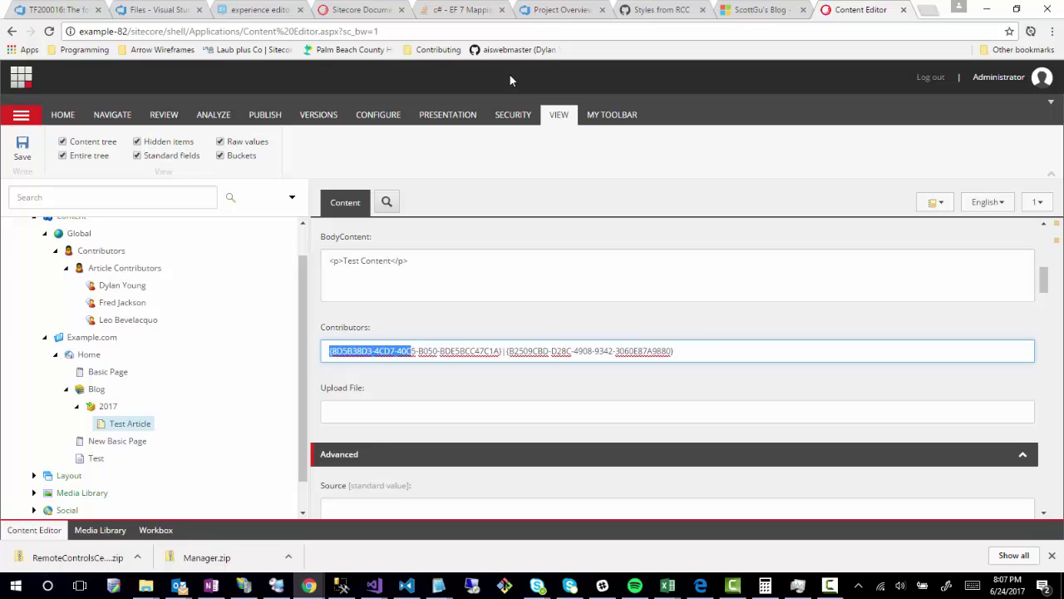
Compare the article's Contributors field with and without raw values, leaving raw values turned off.
left_click(223, 145)
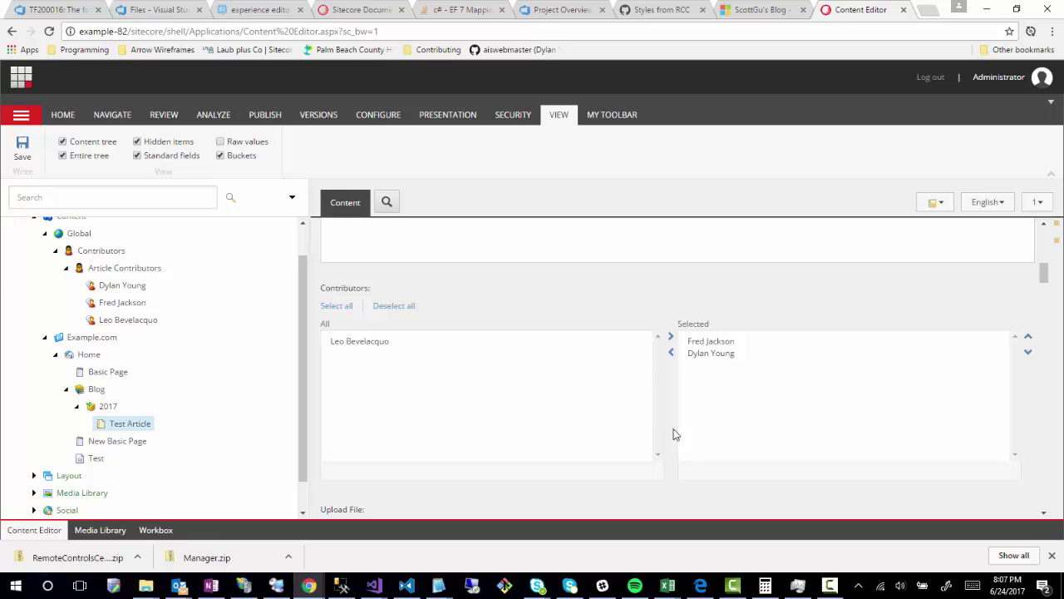
left_click(222, 143)
scroll(418, 342, "up", 1)
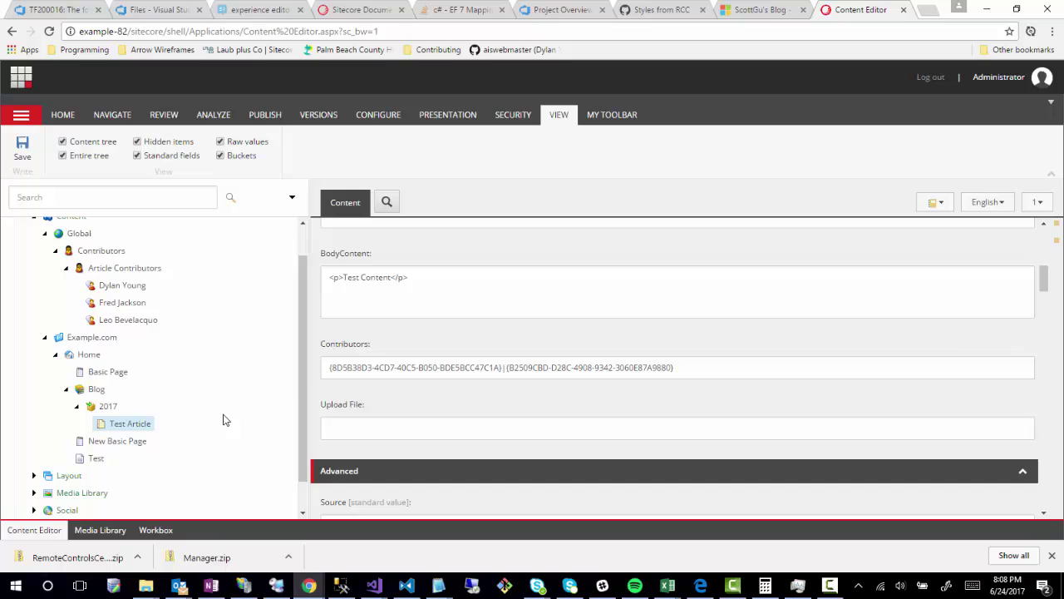
left_click(219, 142)
Open the Article template from the Example/Content folder under Templates.
scroll(150, 378, "down", 1)
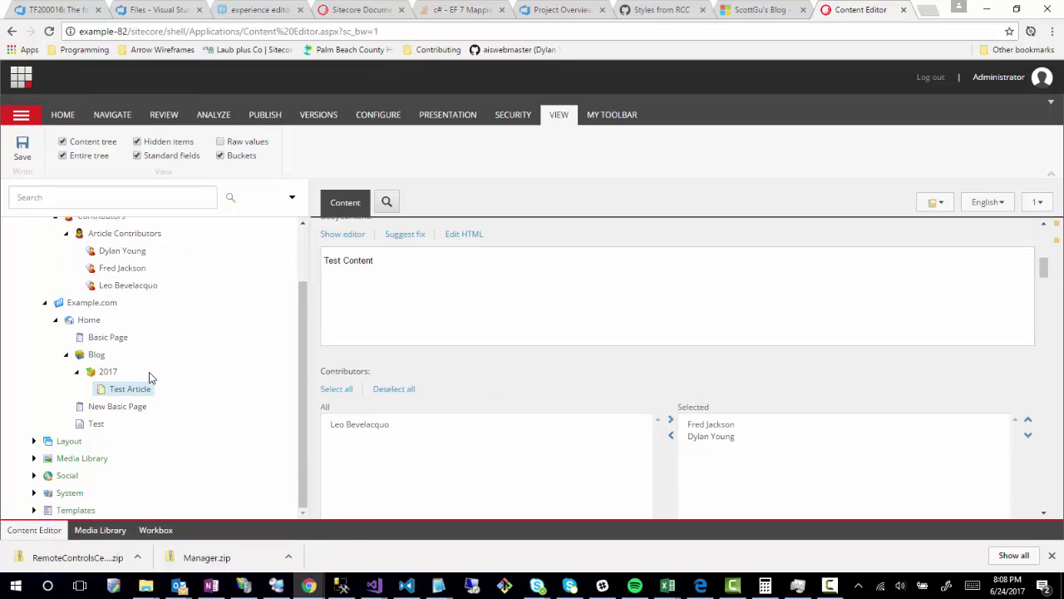
left_click(34, 510)
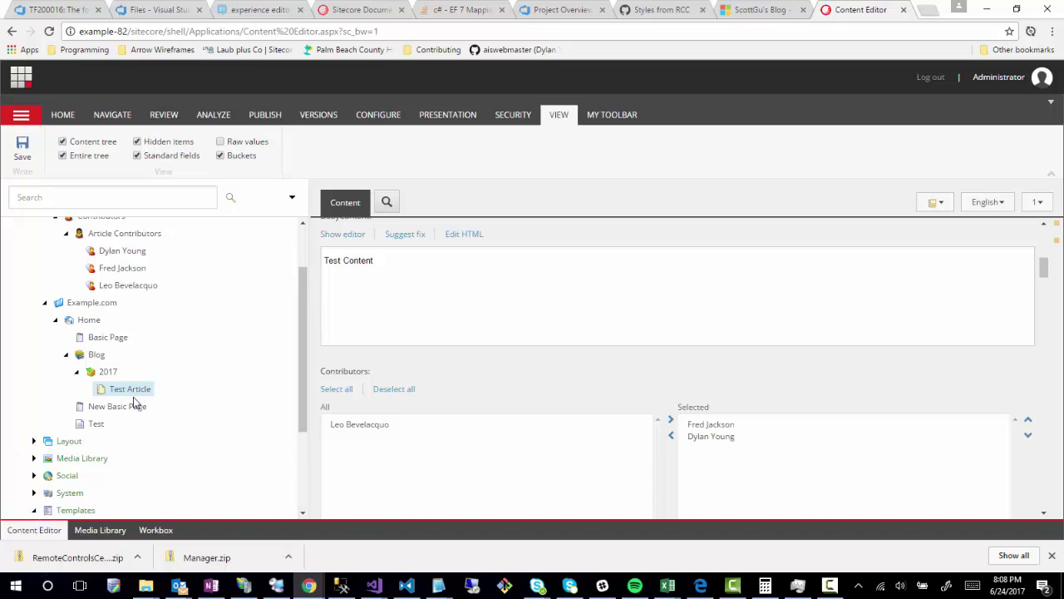
scroll(84, 474, "down", 2)
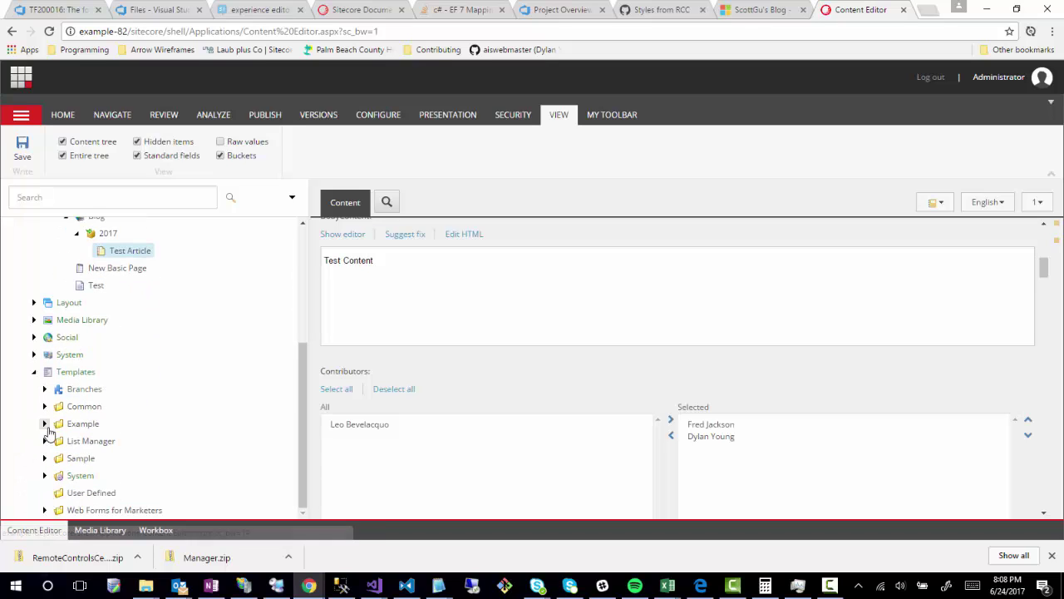
left_click(45, 423)
left_click(54, 474)
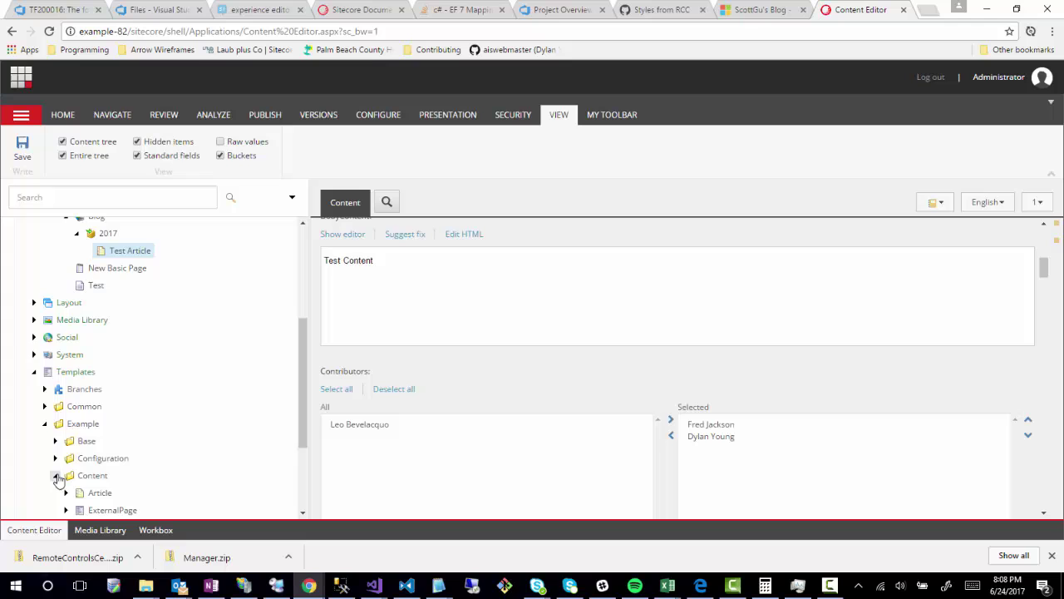
scroll(207, 432, "down", 4)
left_click(86, 361)
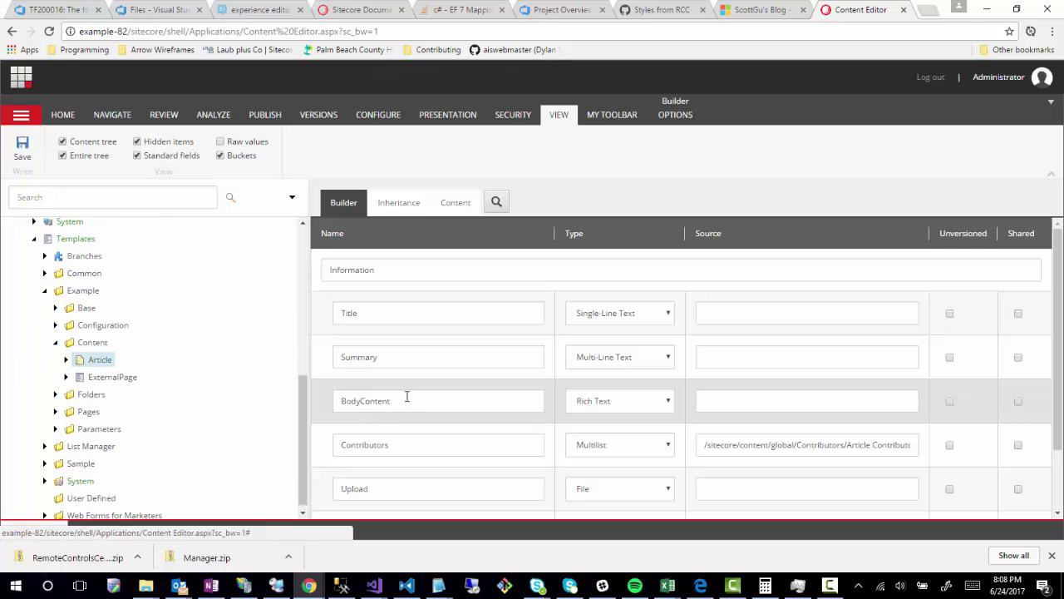
Add a field named Example with the General Link type to the Article template's Information section and save the template.
scroll(407, 396, "down", 1)
left_click(390, 459)
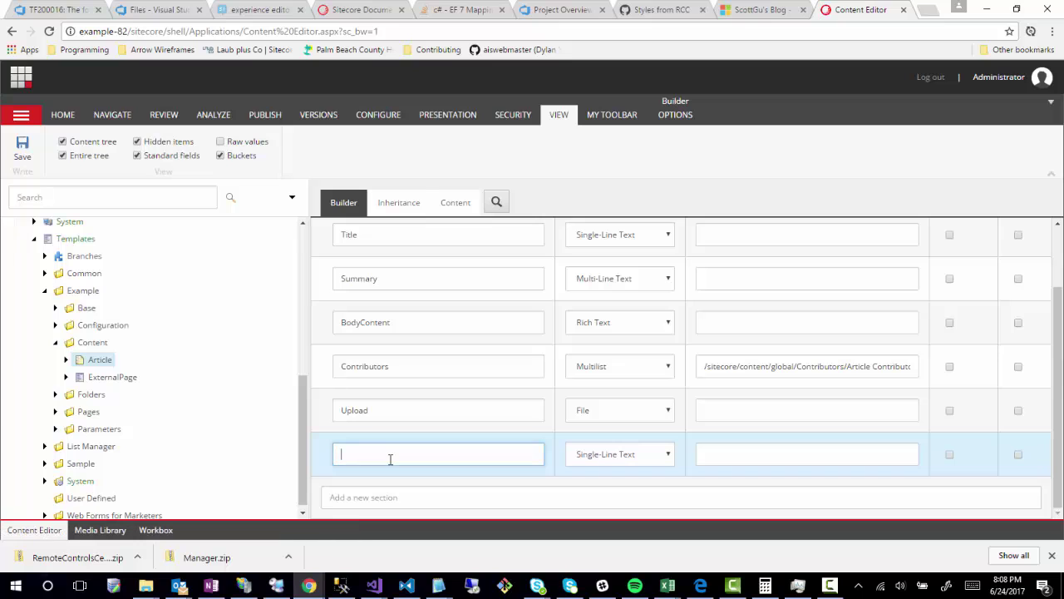
type("Example")
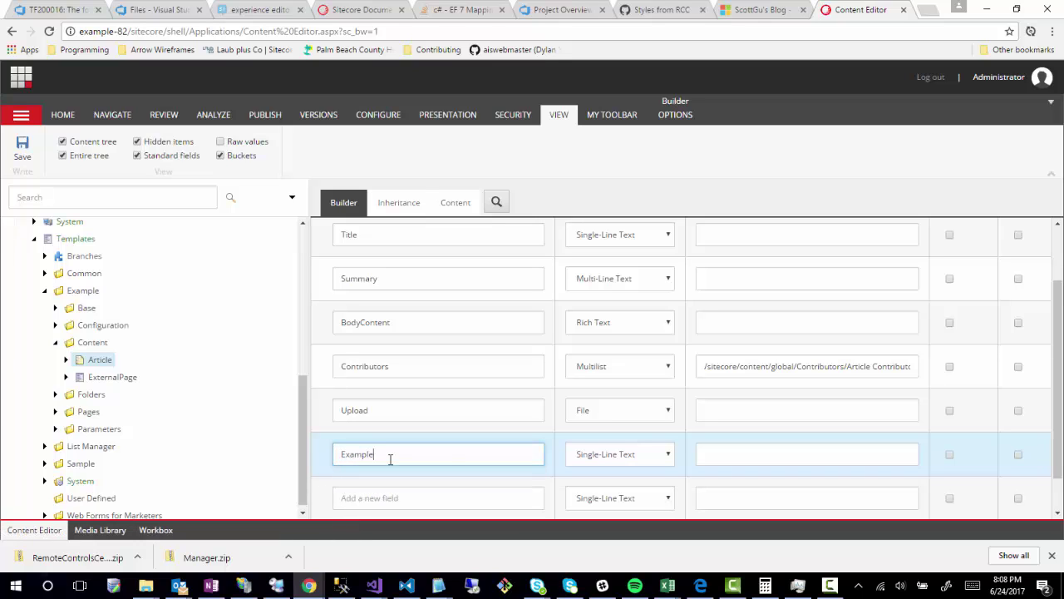
left_click(615, 454)
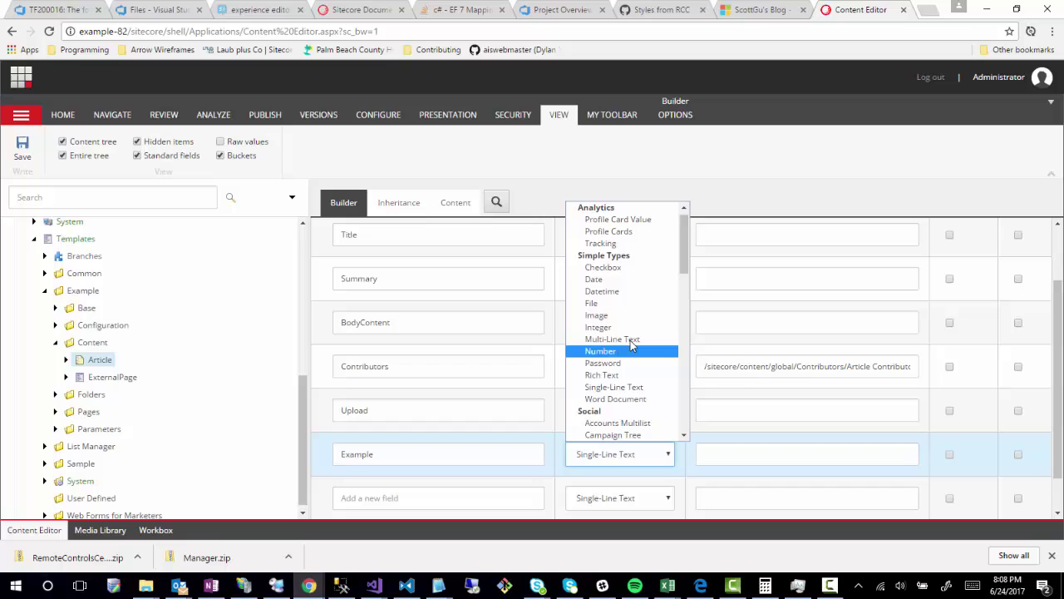
scroll(631, 340, "down", 5)
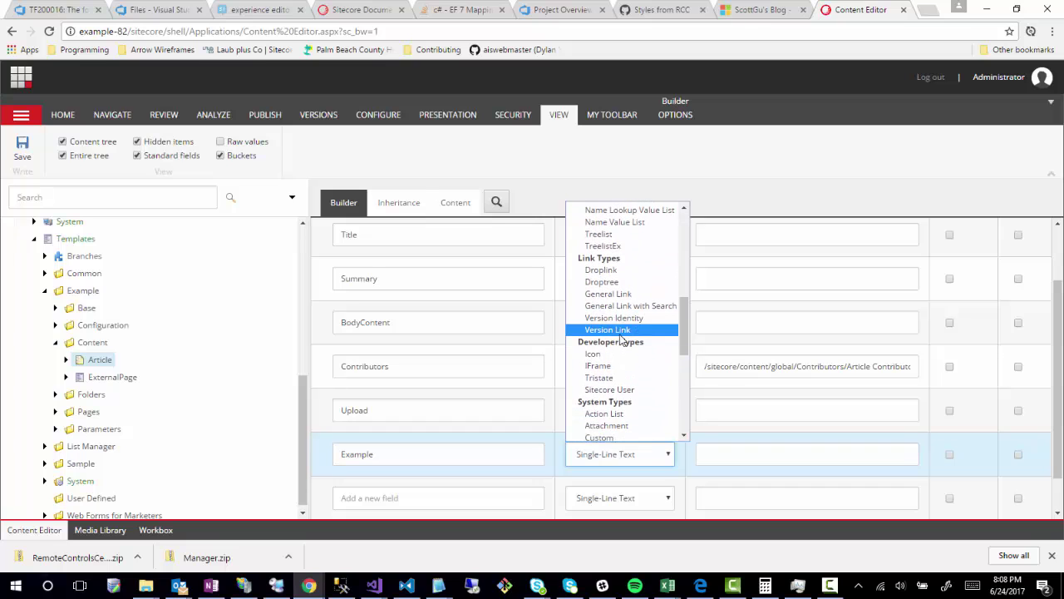
left_click(609, 295)
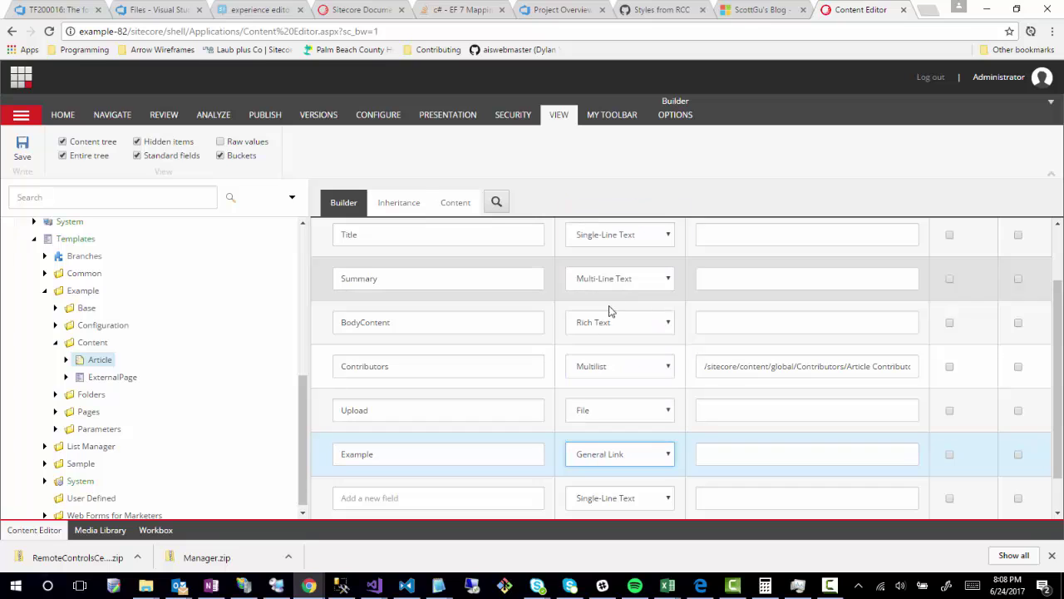
left_click(22, 150)
Open Test Article in the Blog's 2017 folder and locate its Example link field.
scroll(181, 442, "up", 3)
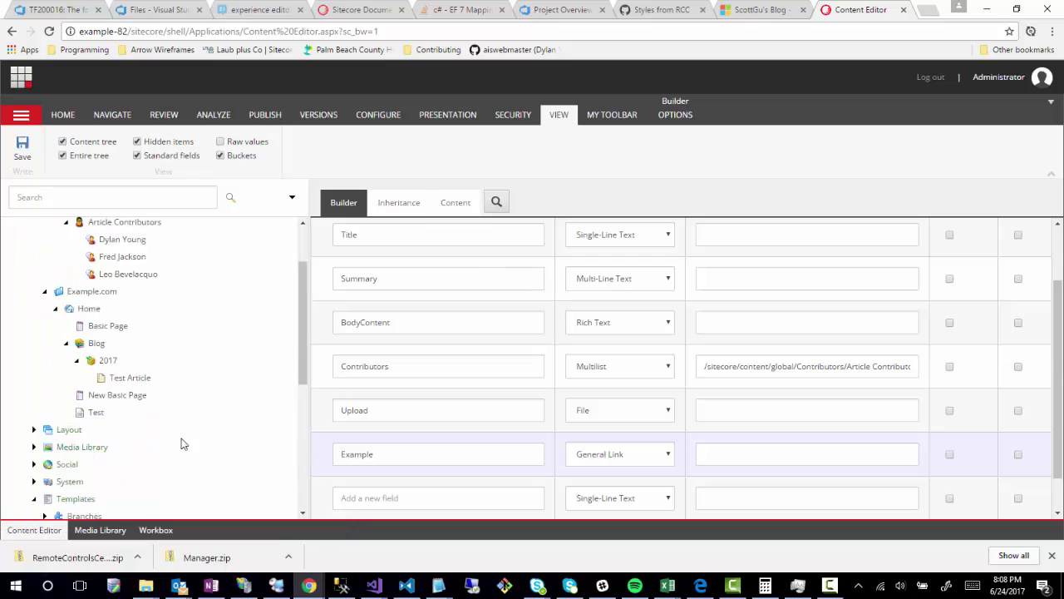
scroll(182, 442, "up", 2)
left_click(124, 459)
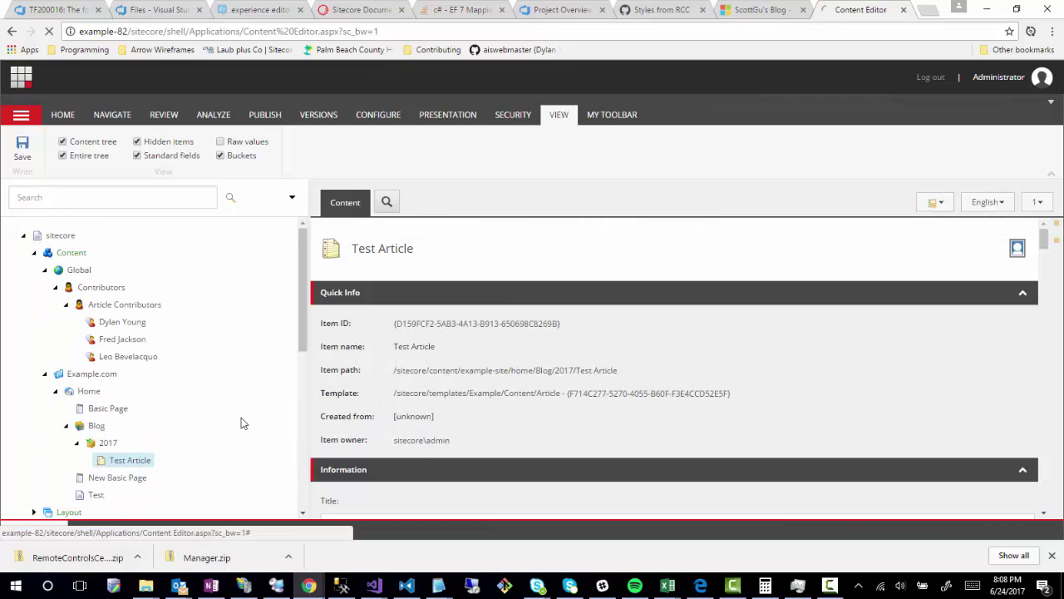
scroll(300, 398, "down", 8)
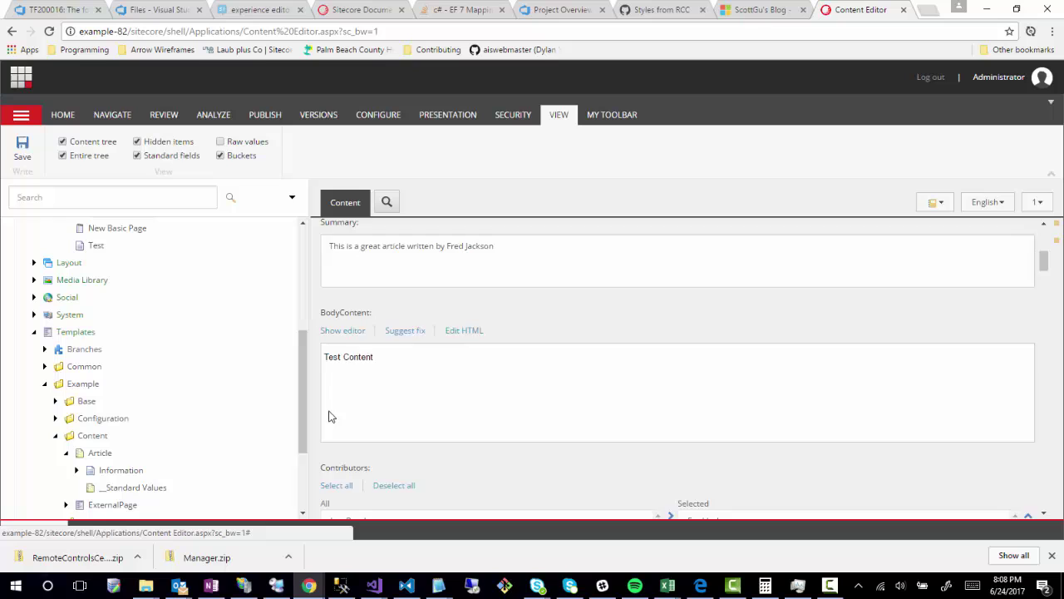
scroll(332, 416, "down", 5)
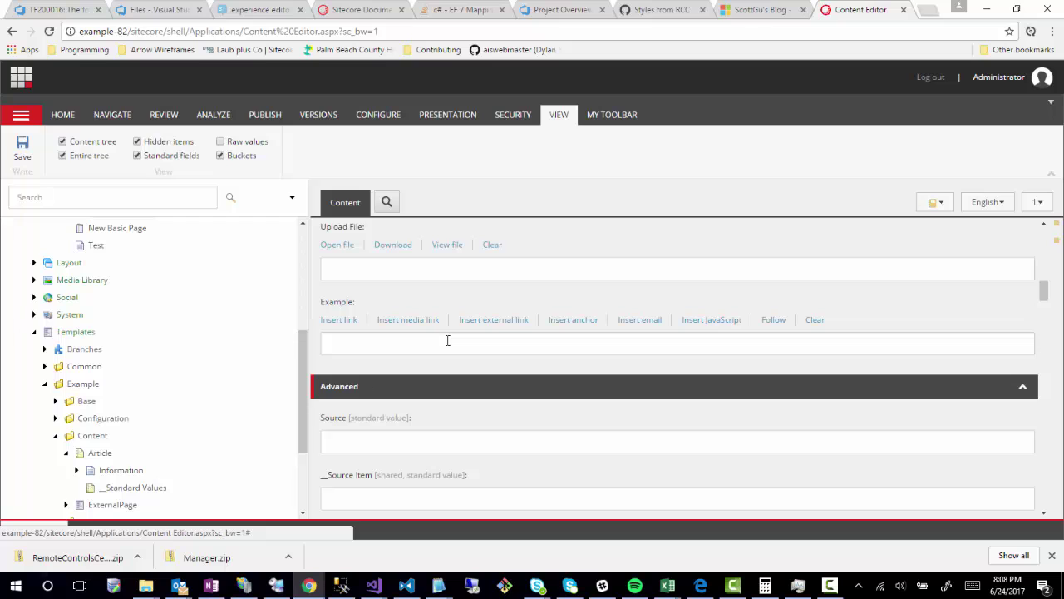
Insert a link to the Example.com Home item in the Example field with the description "Description Here".
left_click(338, 322)
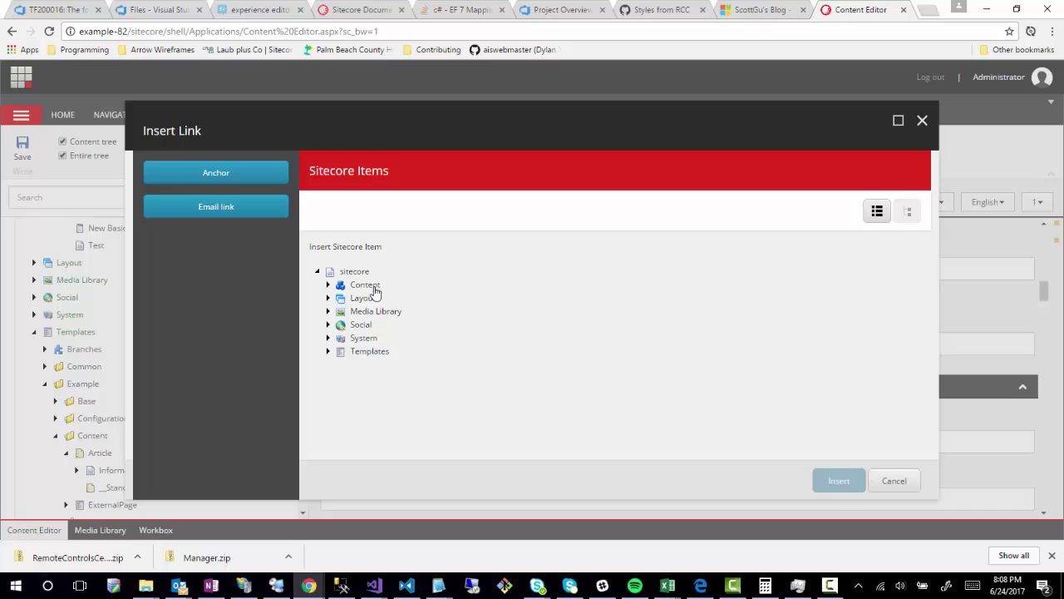
left_click(328, 285)
left_click(338, 311)
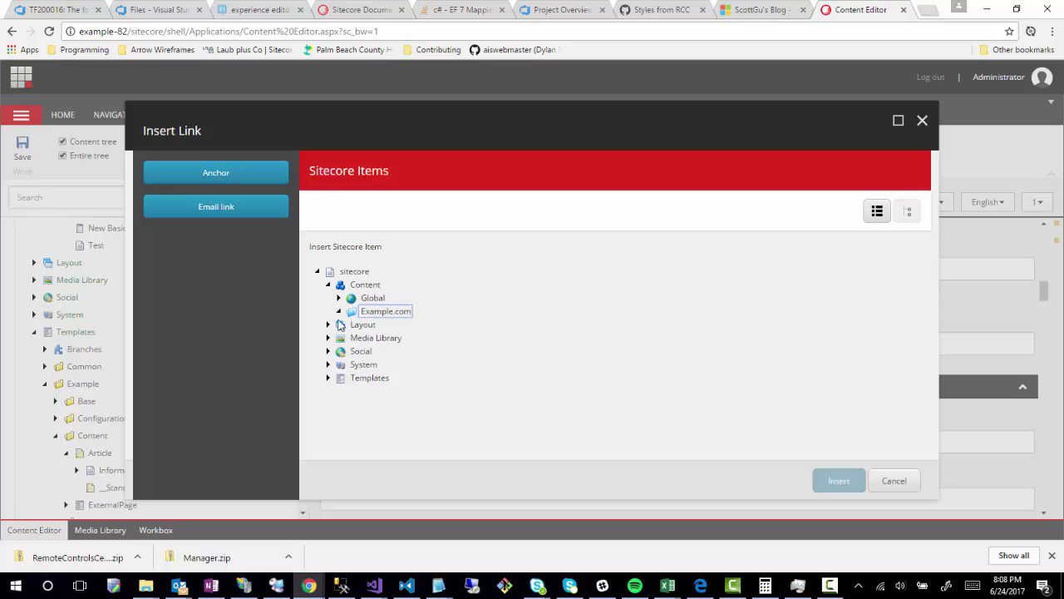
left_click(349, 325)
left_click(378, 324)
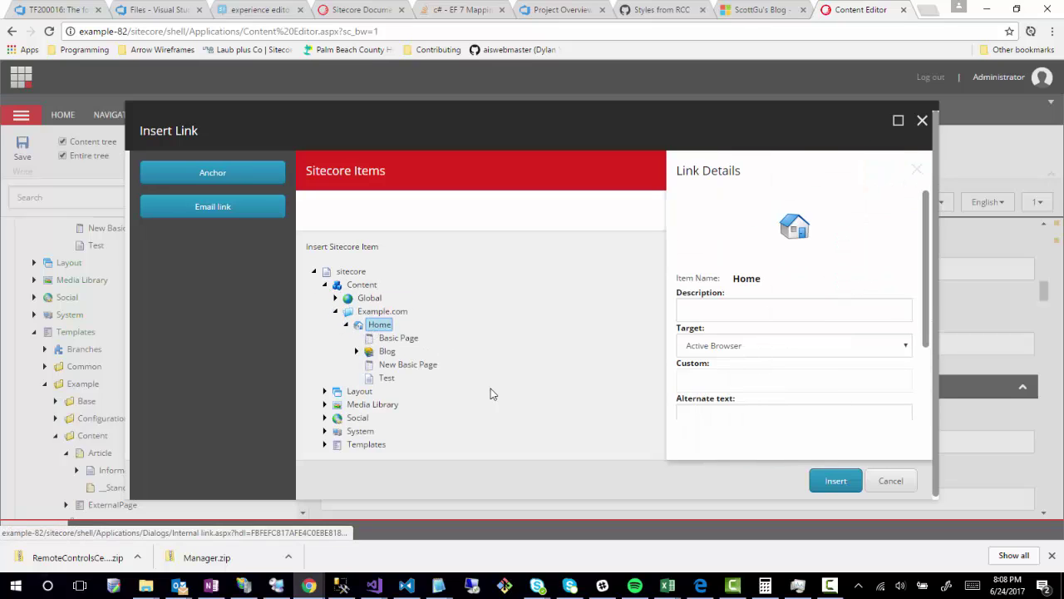
left_click(716, 304)
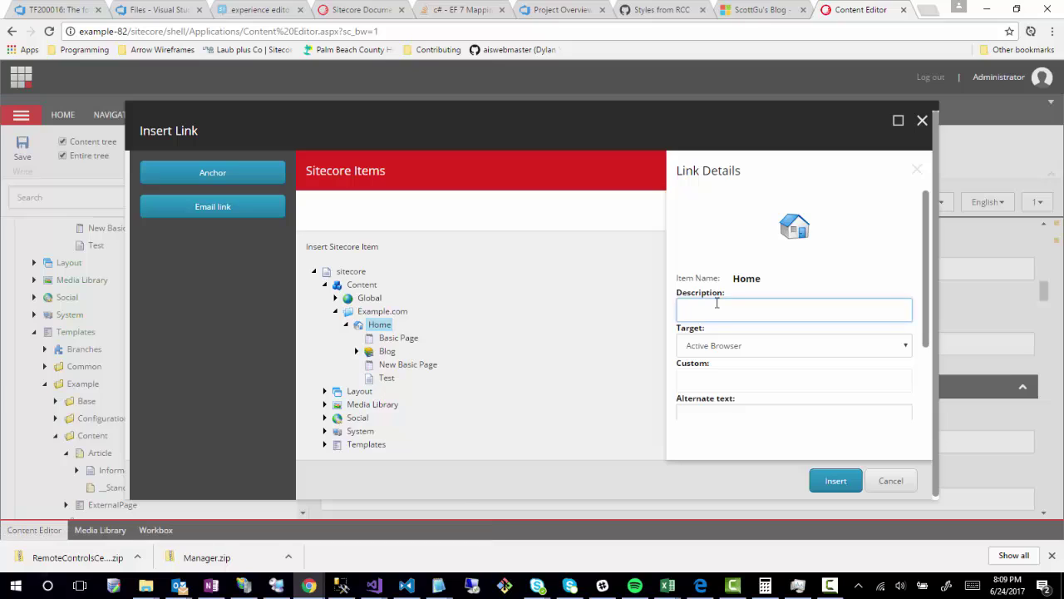
type("Description Here")
left_click(831, 480)
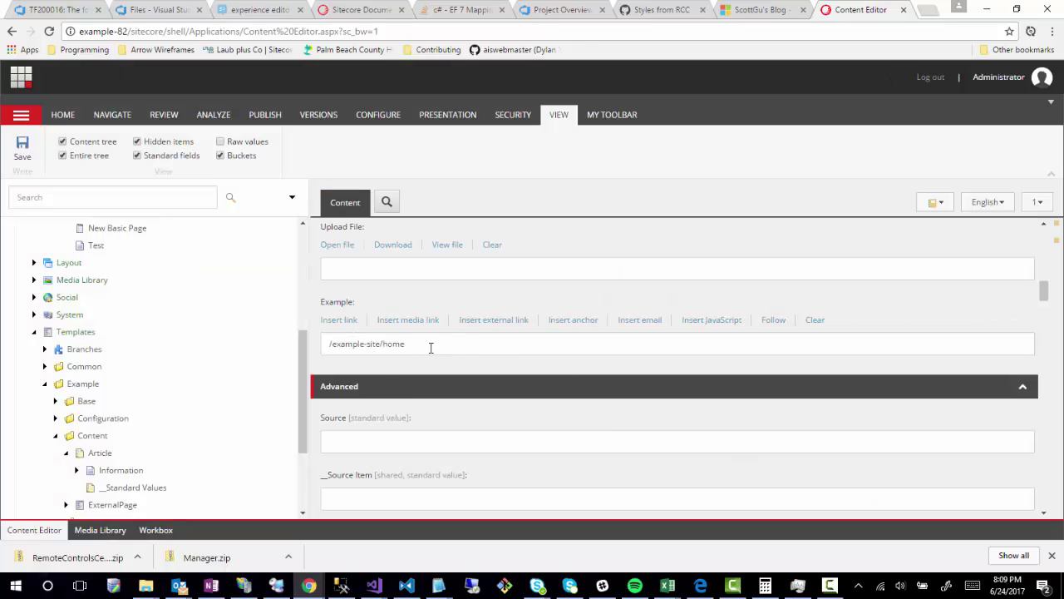
Examine the path in the Example field and reopen the link to review its Link Details settings.
left_click(387, 349)
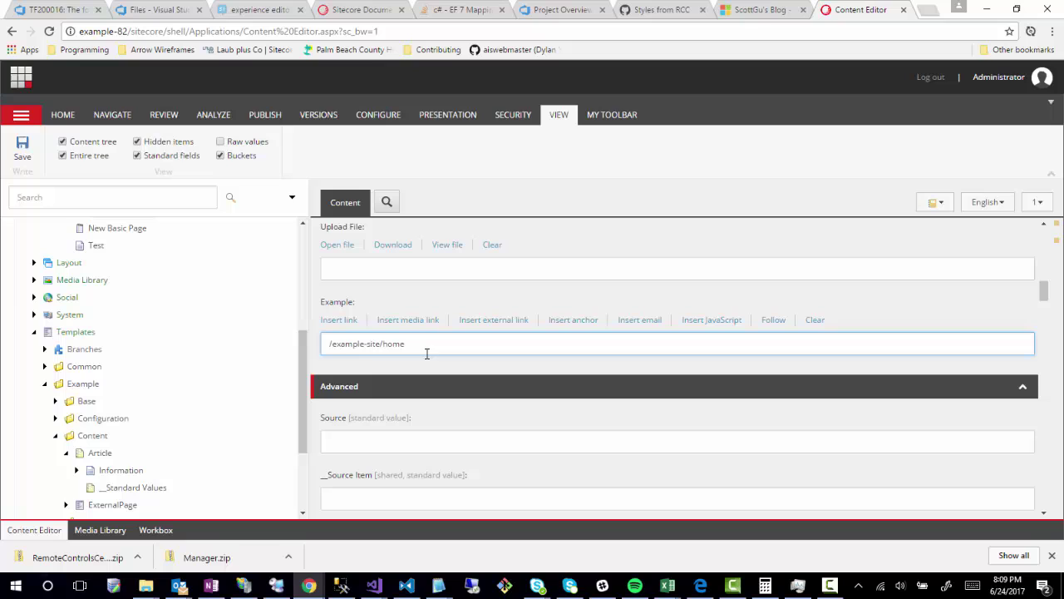
left_click_drag(415, 351, 211, 346)
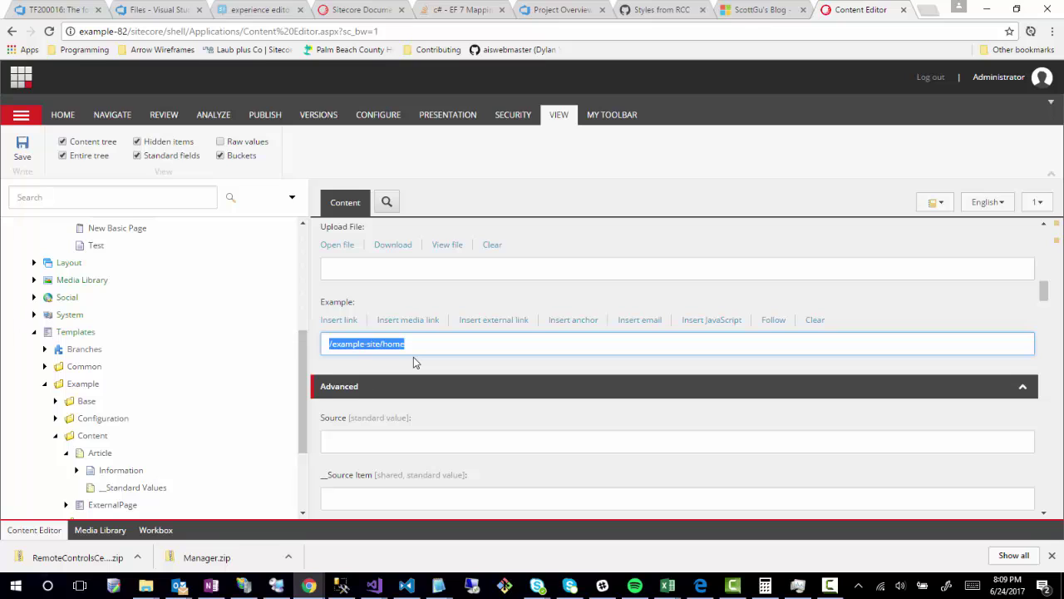
left_click(338, 321)
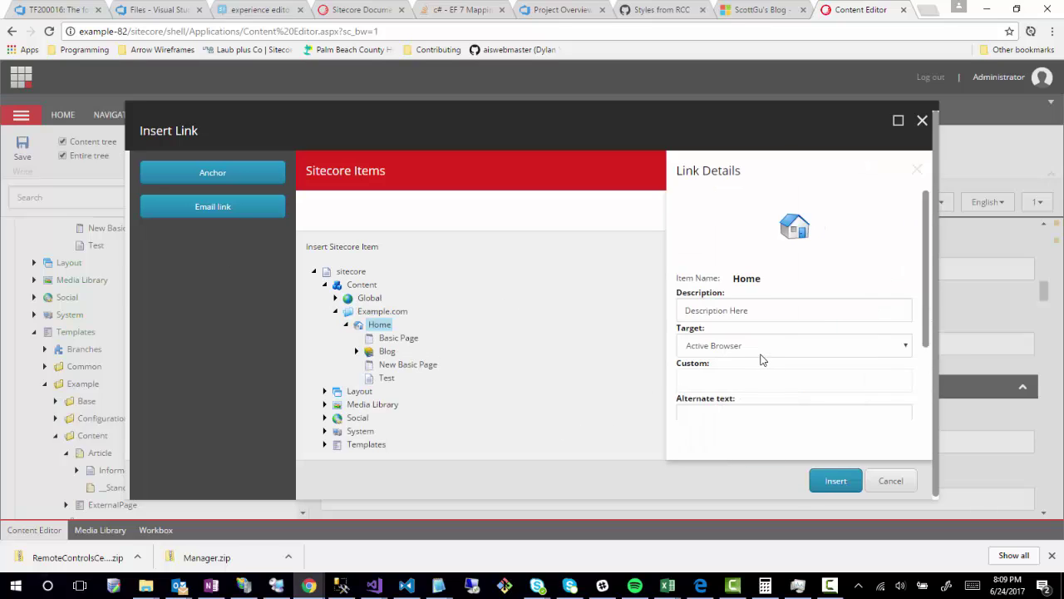
scroll(760, 357, "down", 1)
scroll(760, 354, "down", 1)
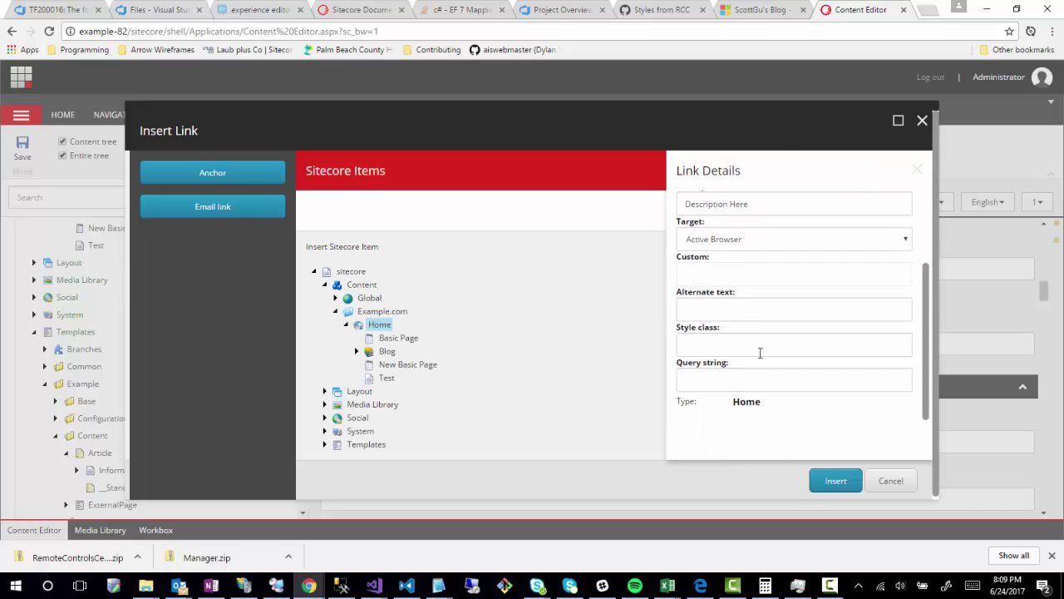
scroll(760, 353, "up", 2)
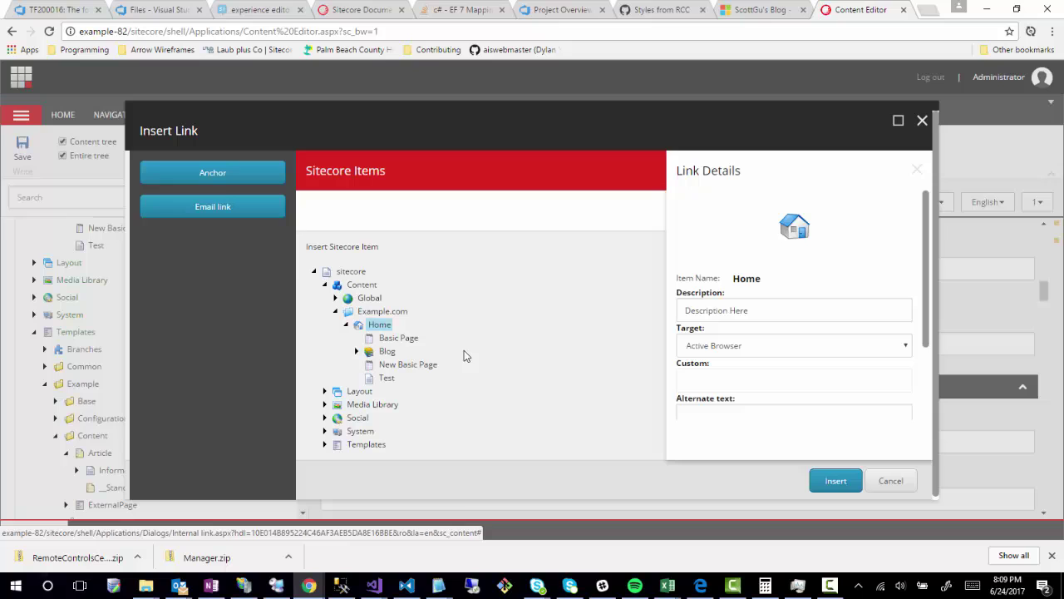
left_click(213, 173)
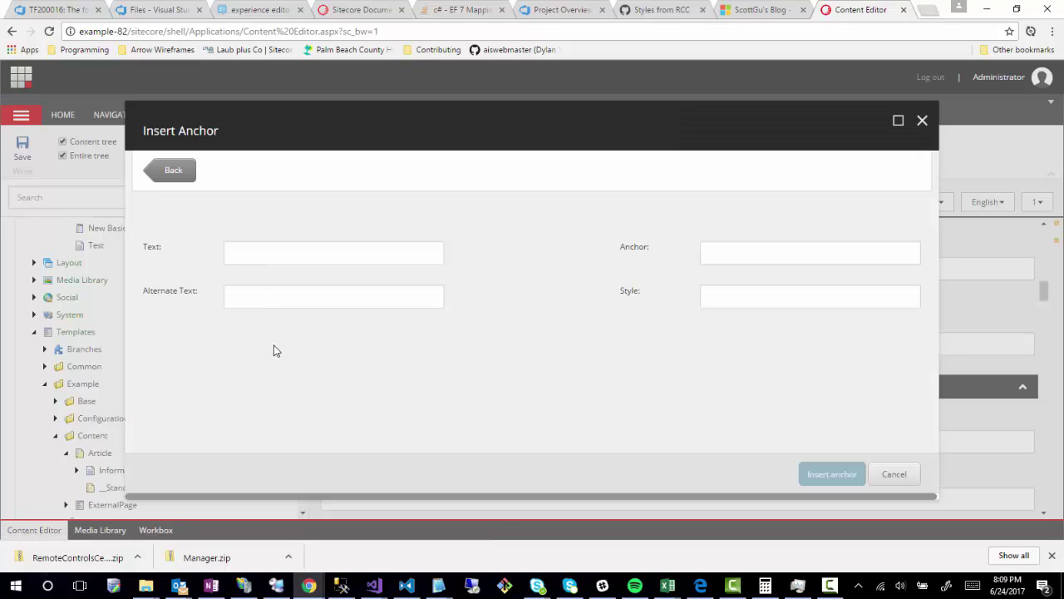
left_click(750, 250)
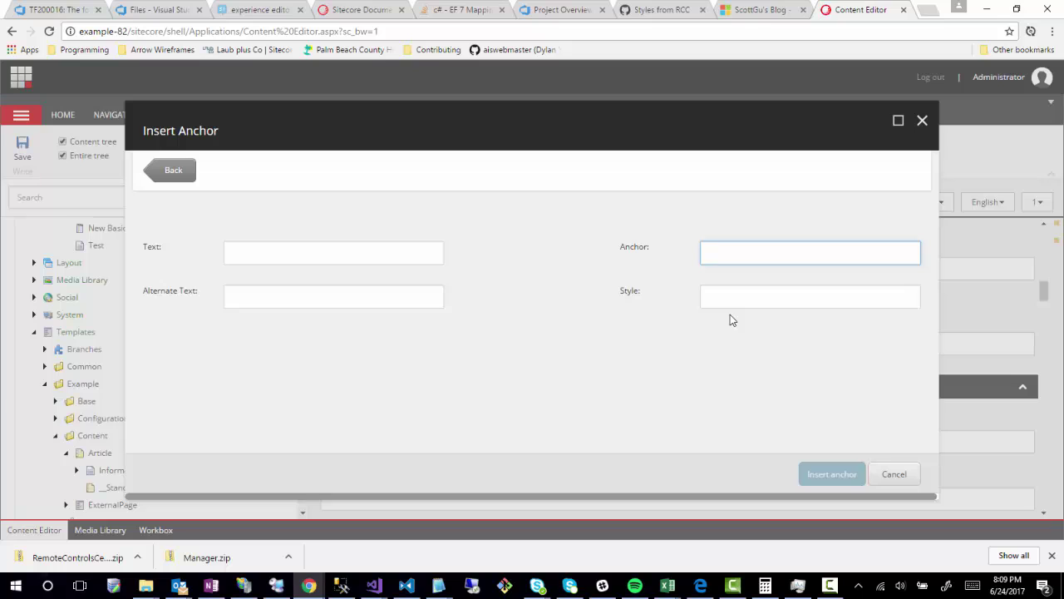
type("Work Here")
key("Tab")
left_click(173, 173)
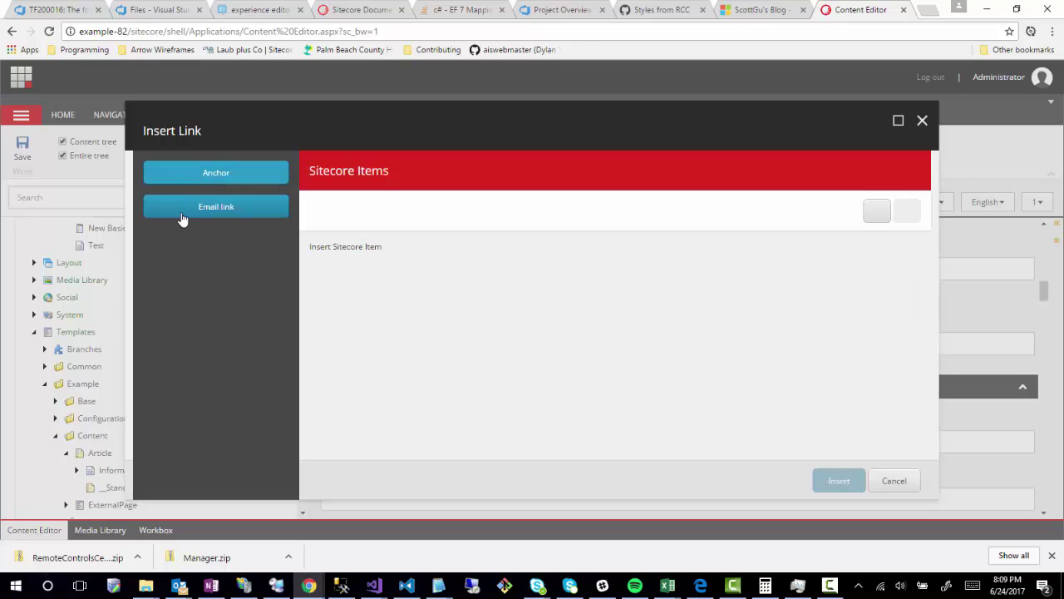
scroll(811, 430, "down", 3)
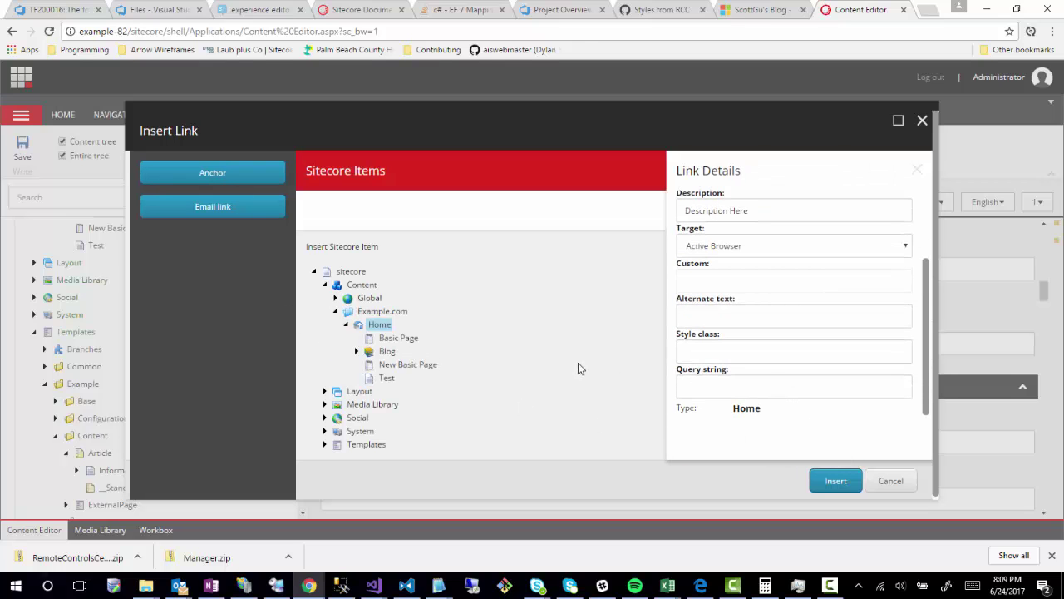
left_click(183, 176)
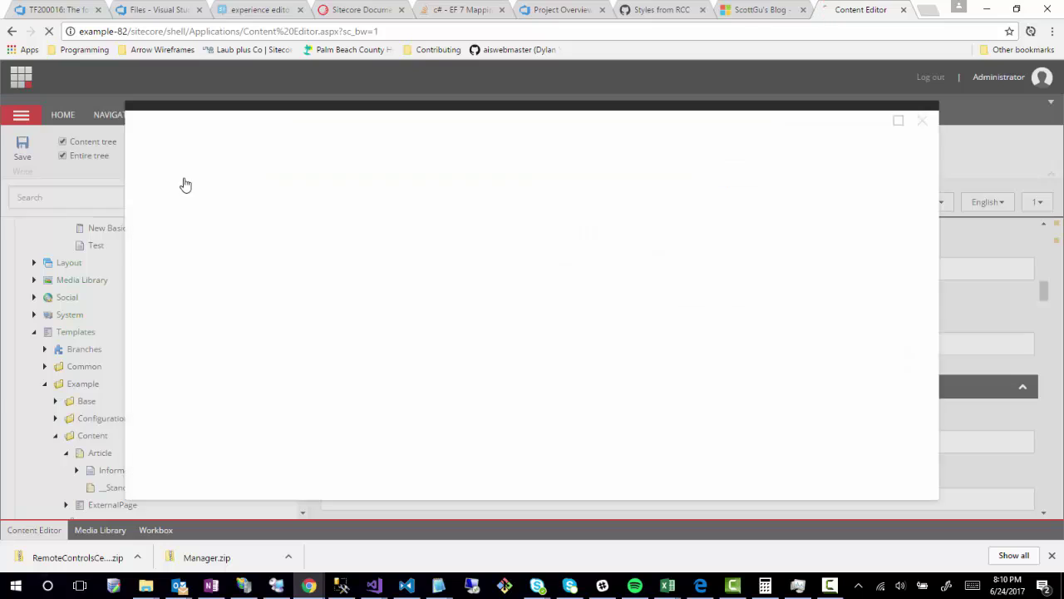
left_click(759, 255)
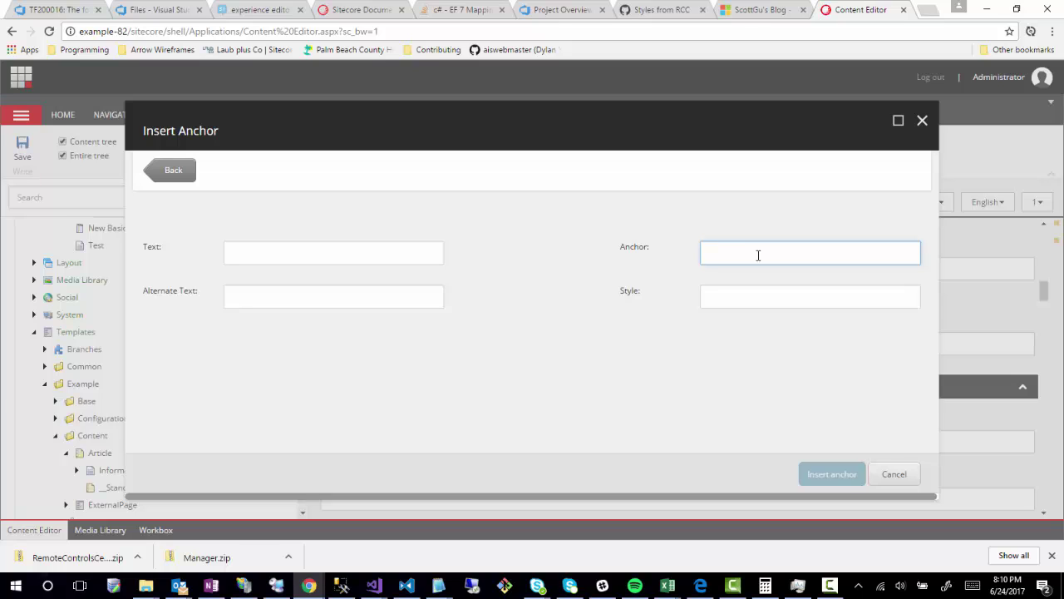
type("here")
left_click(729, 439)
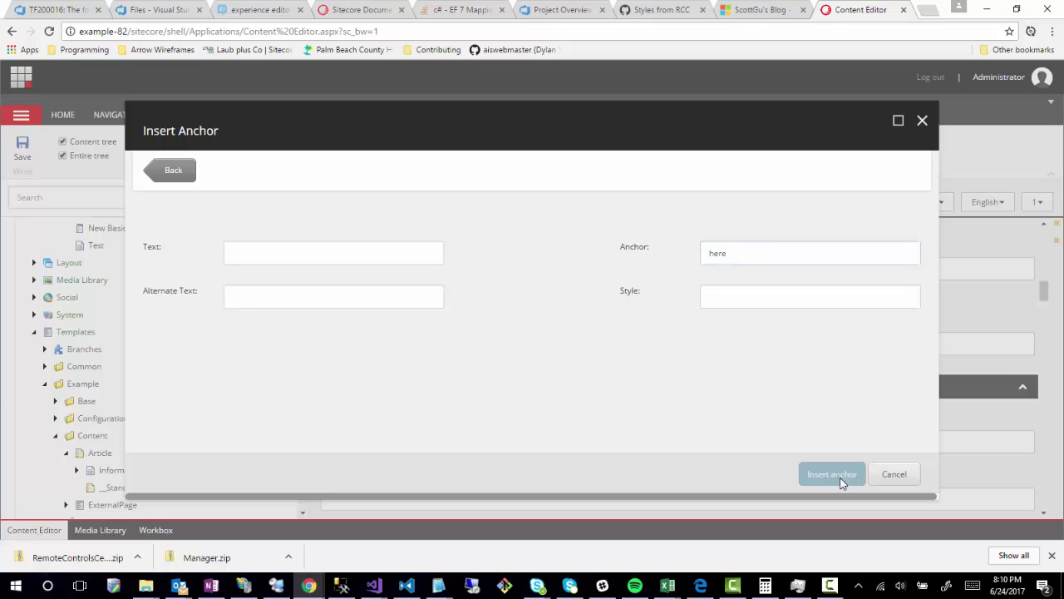
left_click(175, 175)
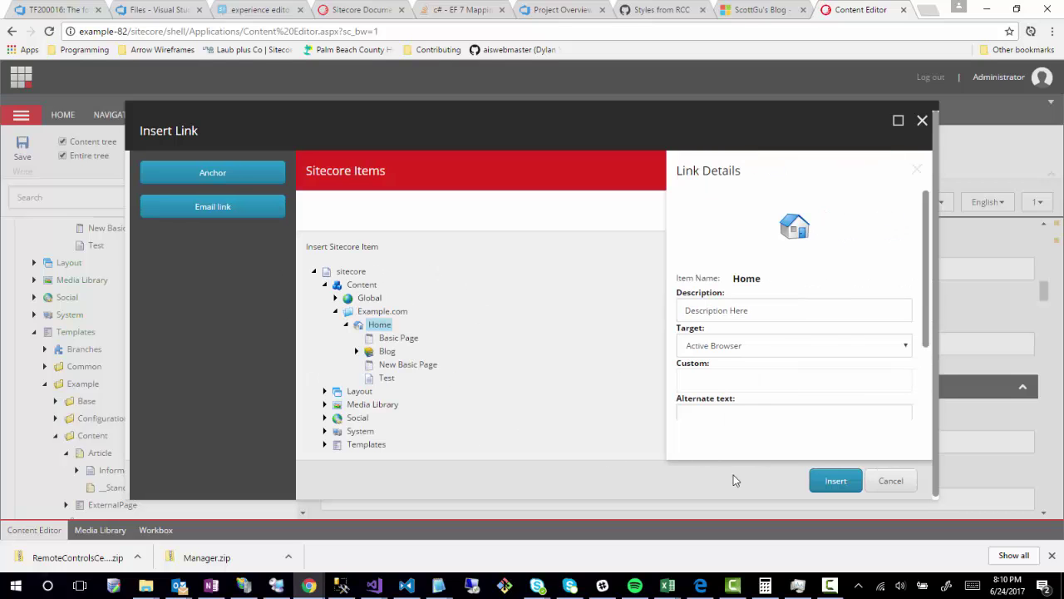
Accept the existing link to Home and turn on raw values to display the Example field's stored content.
left_click(835, 481)
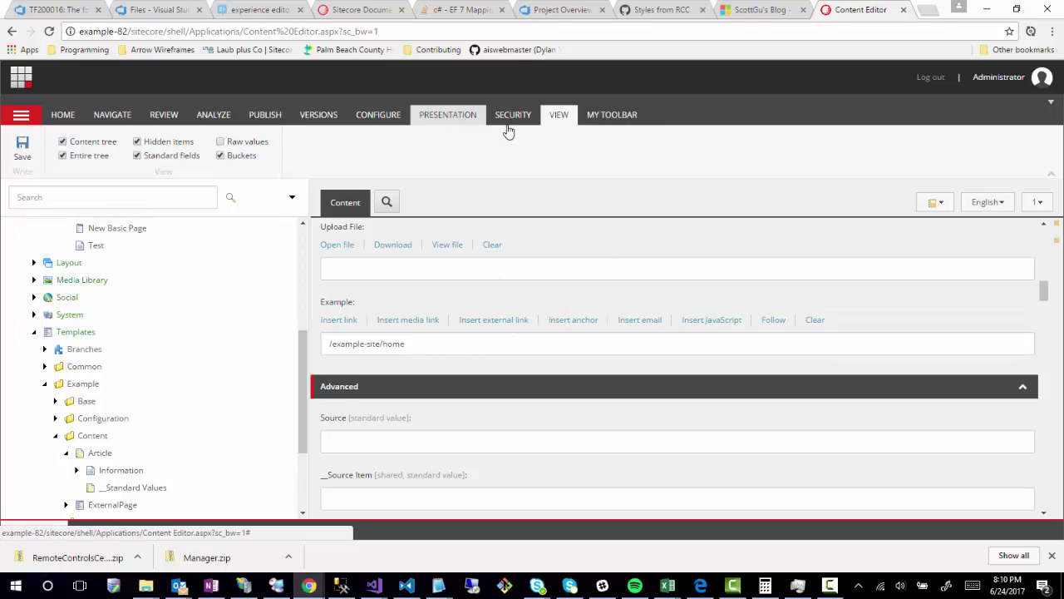
left_click(221, 143)
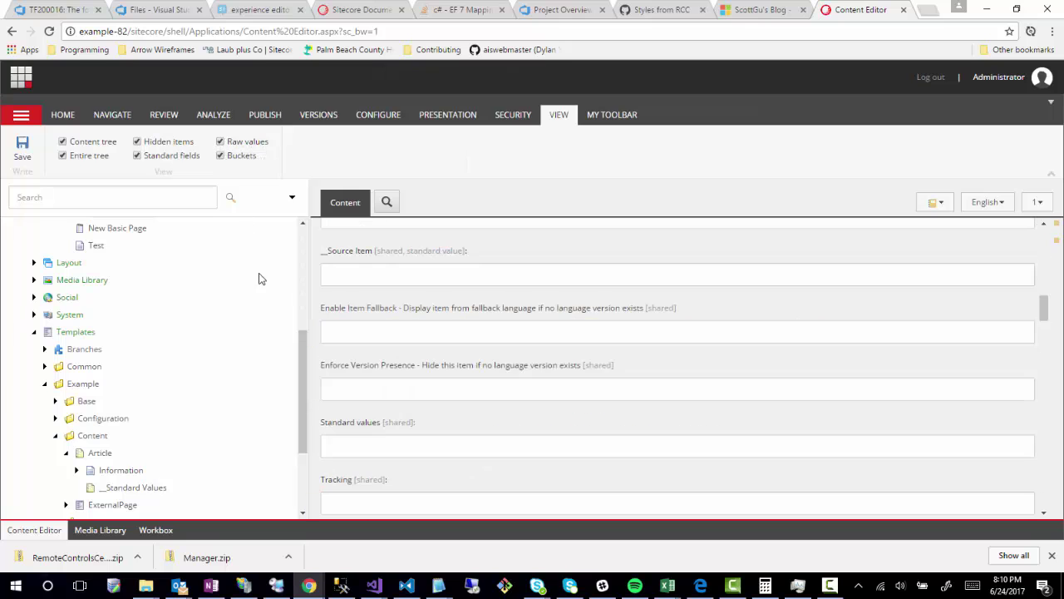
scroll(523, 378, "up", 3)
scroll(523, 378, "up", 3)
scroll(521, 380, "down", 5)
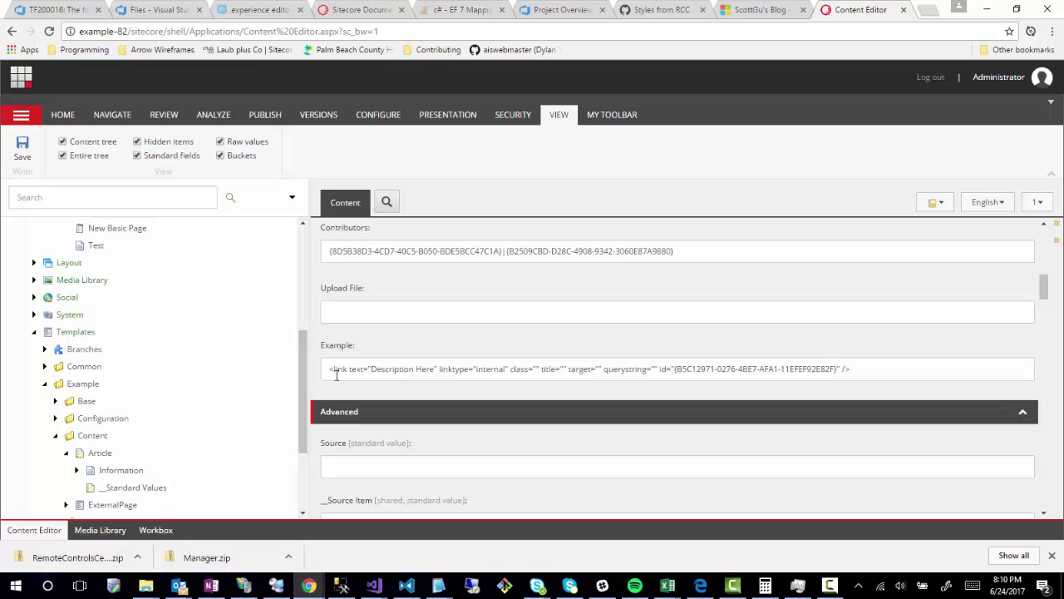
Examine the raw link markup in the Example field, including its text attribute and the linked item's ID.
left_click_drag(330, 370, 929, 385)
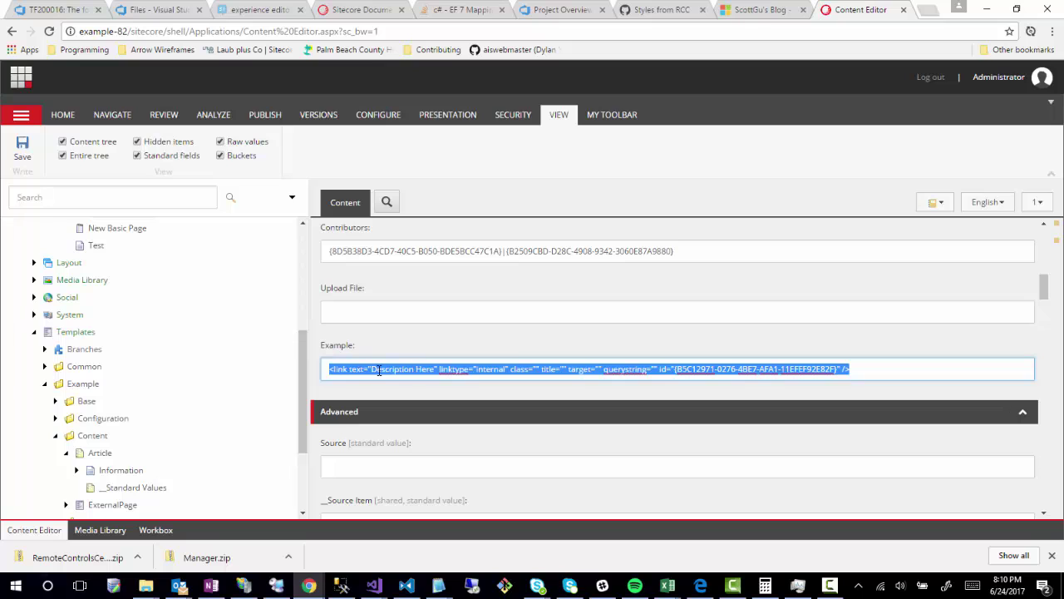
left_click(412, 369)
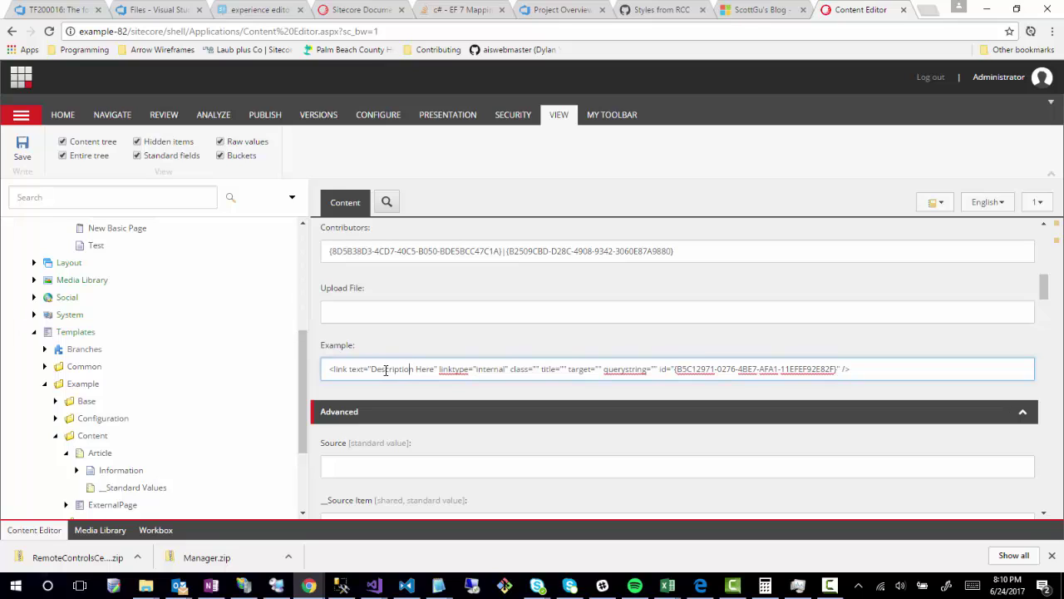
left_click_drag(379, 370, 437, 369)
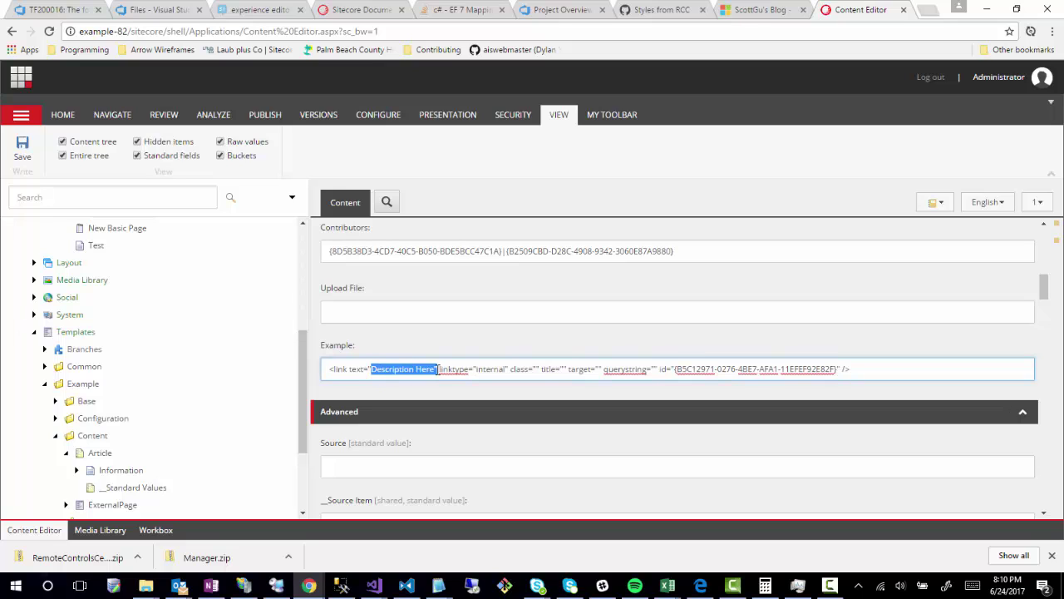
left_click(356, 369)
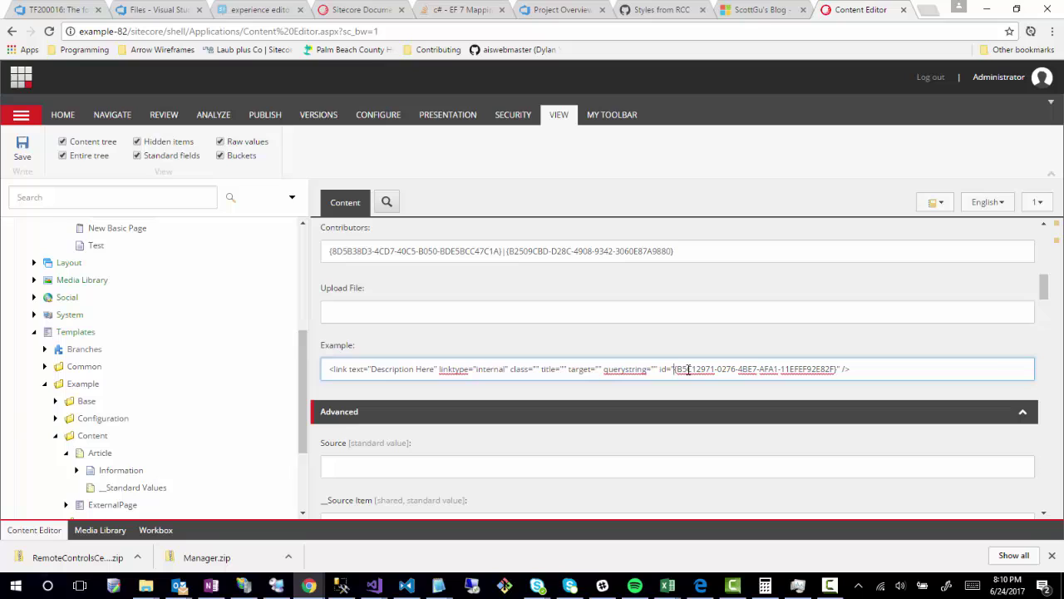
left_click_drag(674, 369, 841, 371)
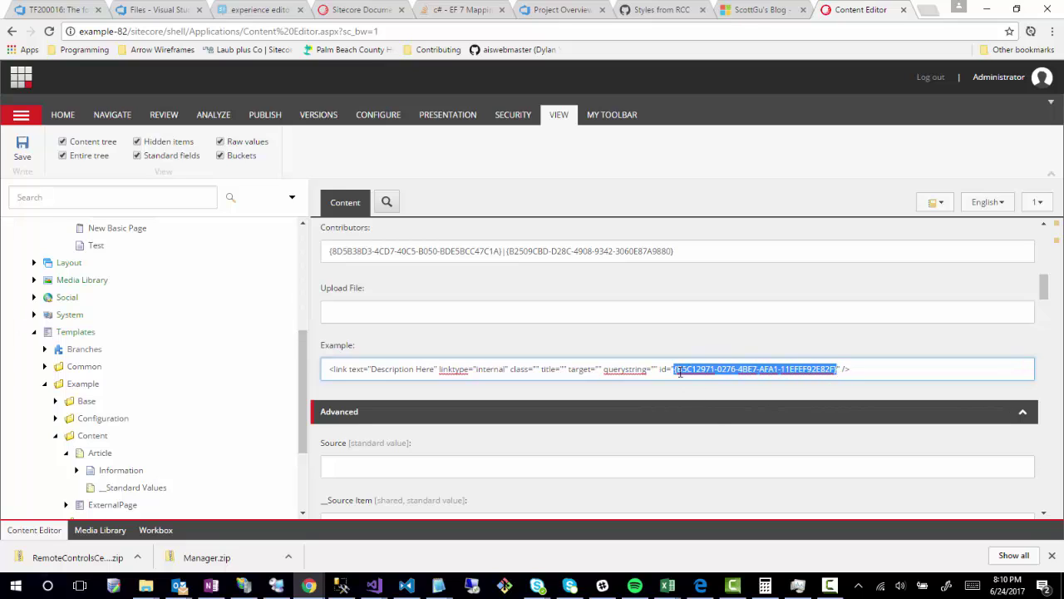
Examine the class, title, target and querystring attributes in the Example field's raw link markup.
double_click(518, 369)
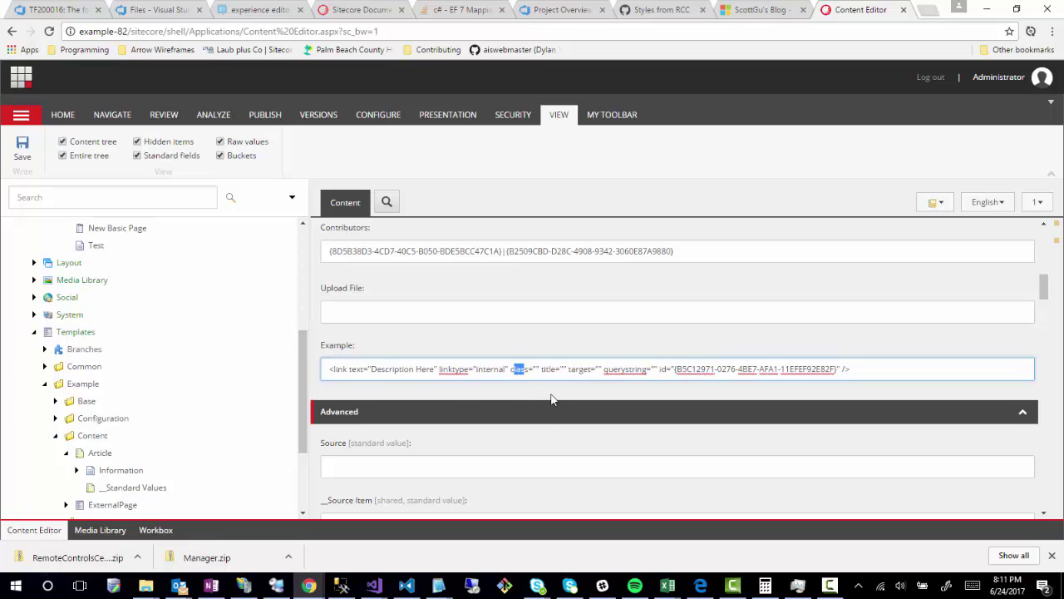
left_click_drag(547, 369, 562, 369)
double_click(576, 368)
left_click(598, 369)
left_click_drag(603, 369, 649, 369)
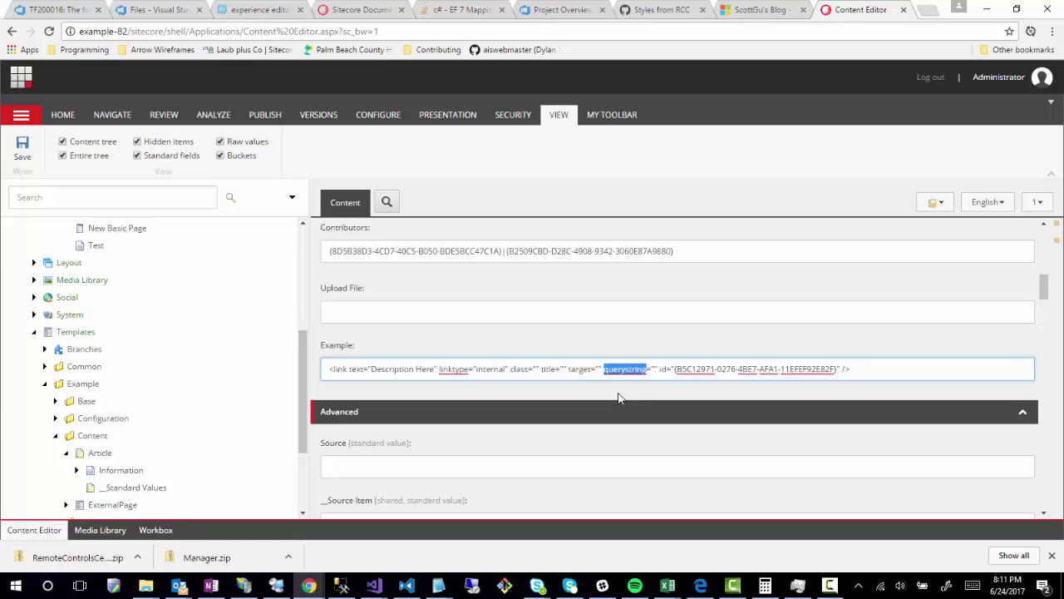
Add the attribute anchor="here" before the id in the Example field's raw link markup and save the item.
left_click(655, 369)
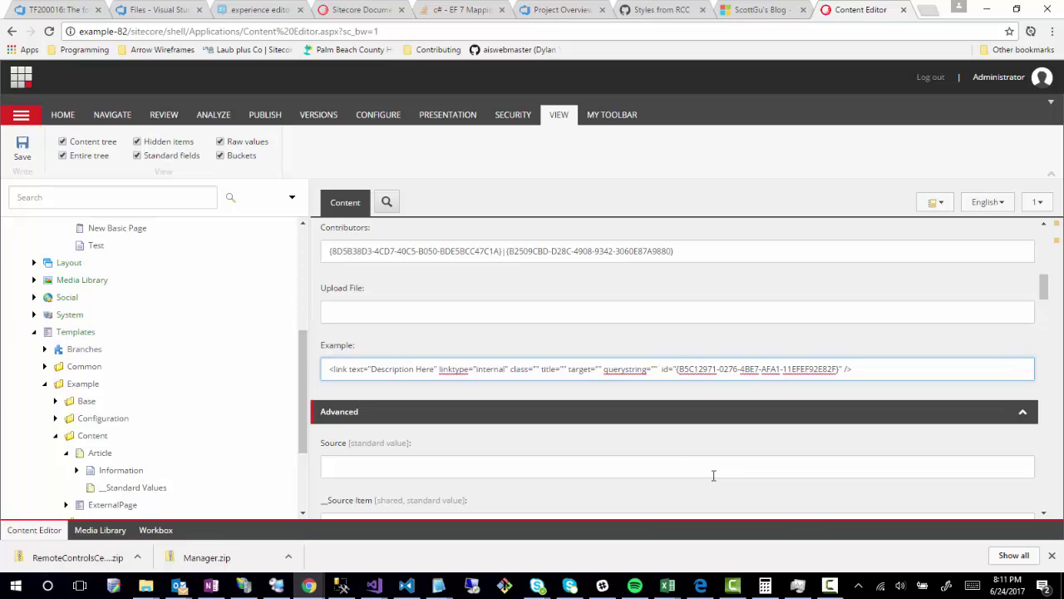
type("anchor= ")
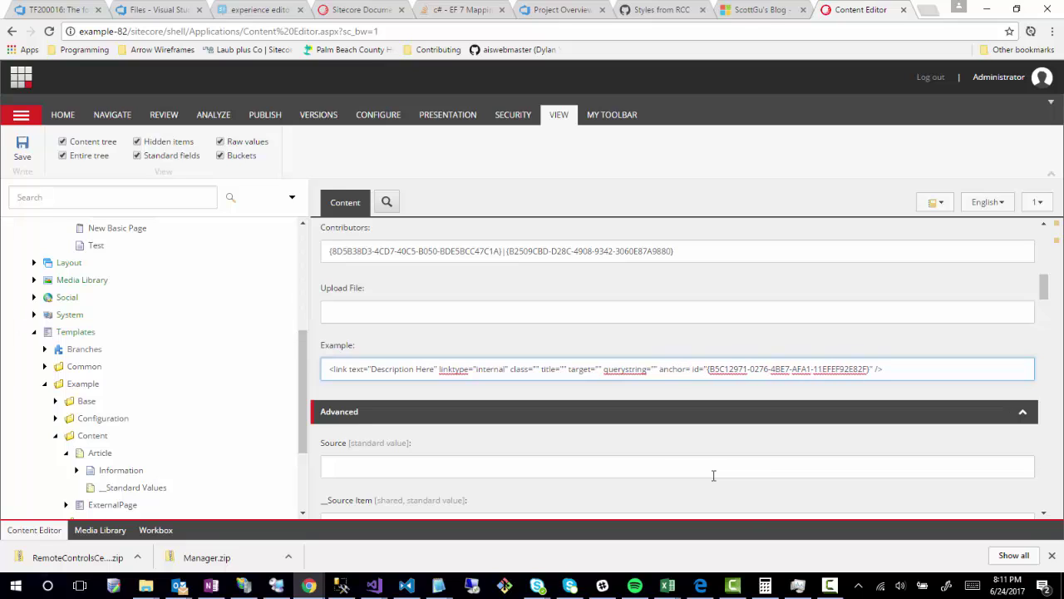
type("\"tere\"")
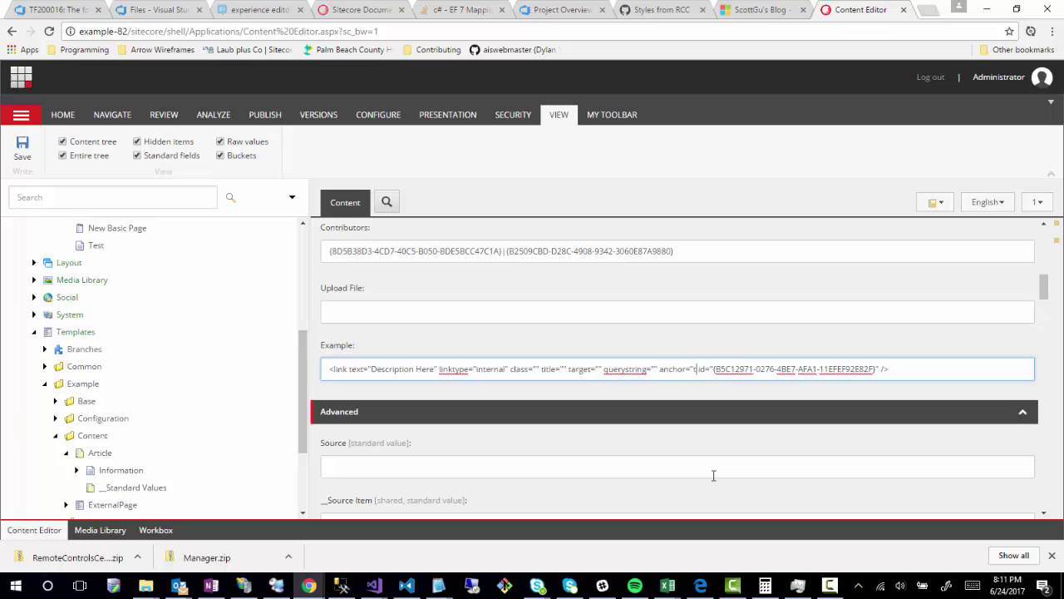
type("\"")
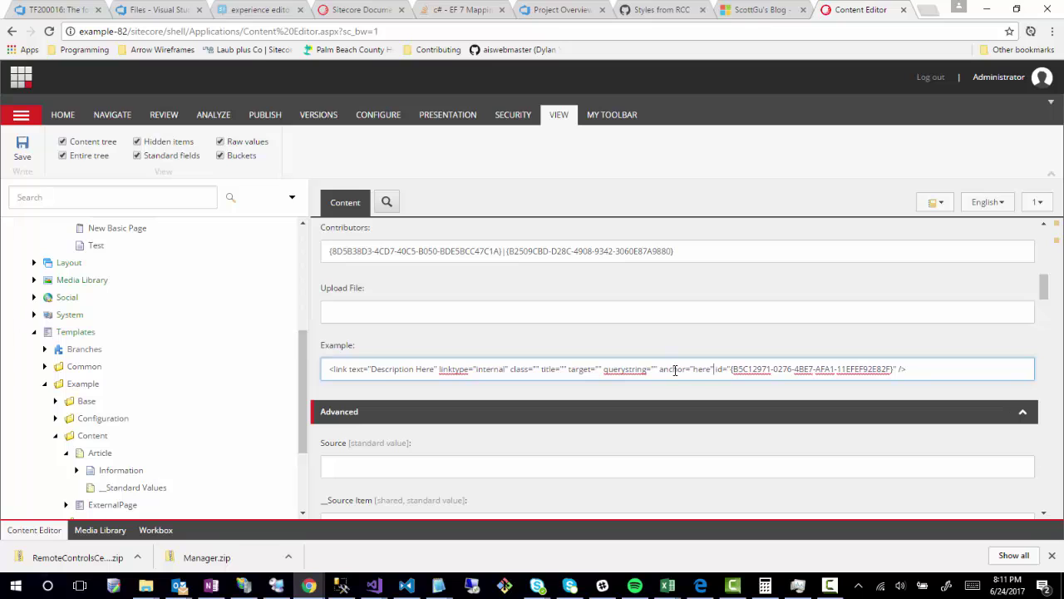
key("ctrl+s")
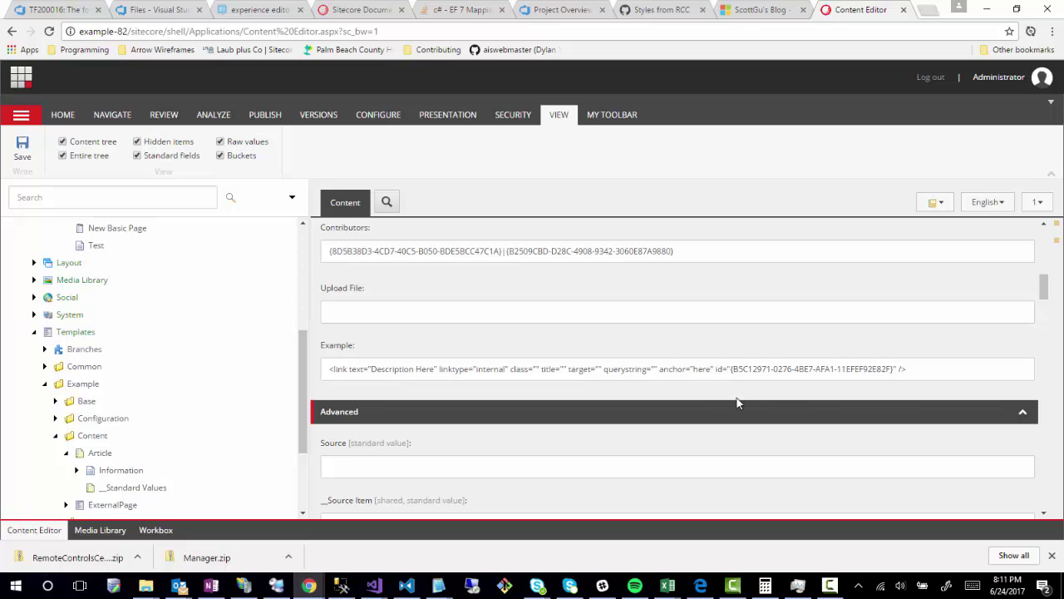
Review the edited link markup, then turn off raw values to view the Example field as a General Link.
left_click_drag(956, 367, 279, 335)
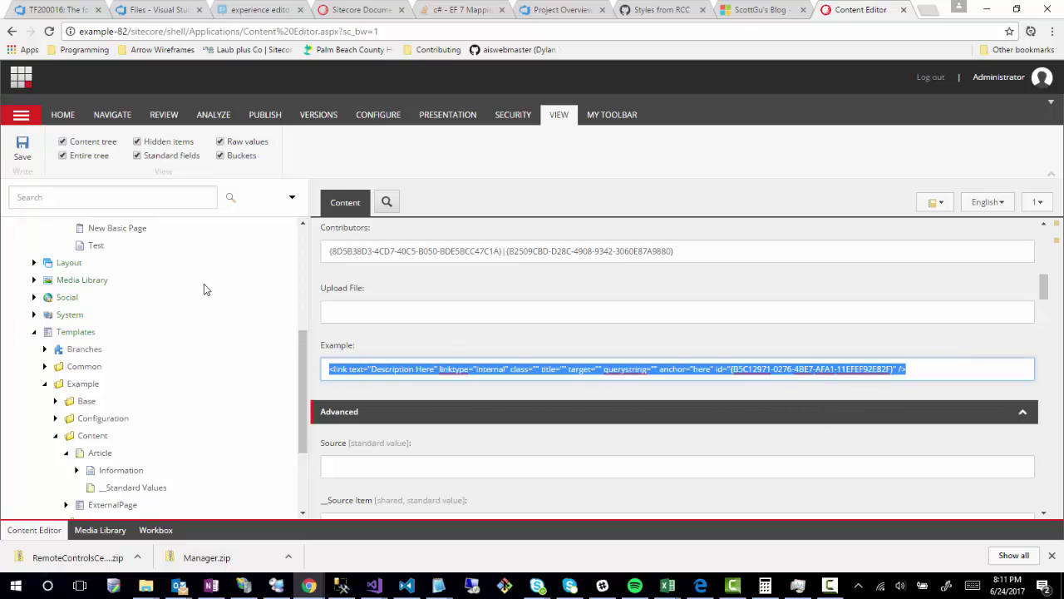
left_click(225, 166)
left_click(220, 142)
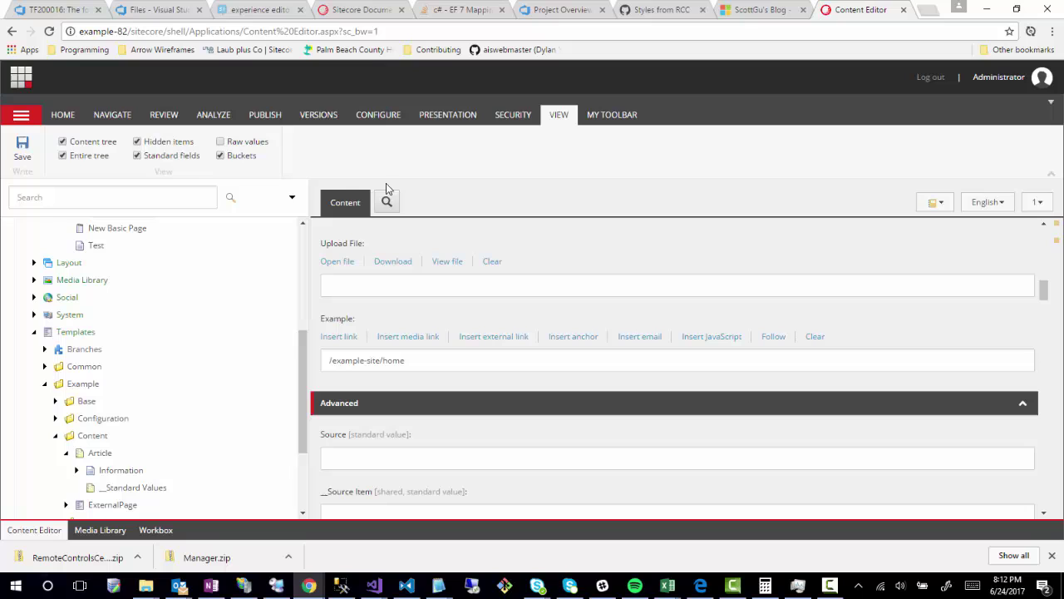
left_click(221, 156)
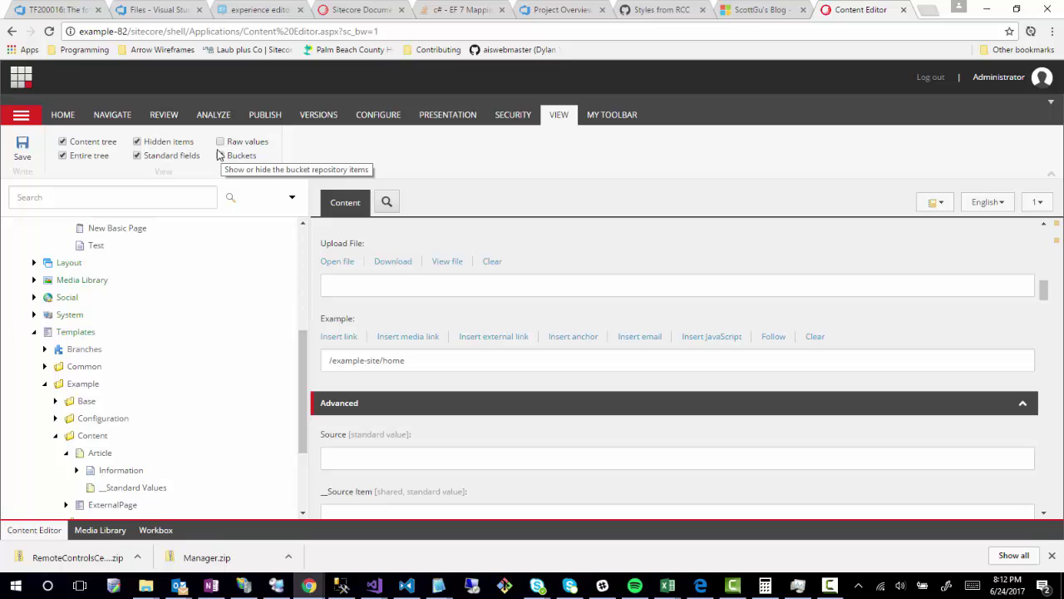
left_click(220, 156)
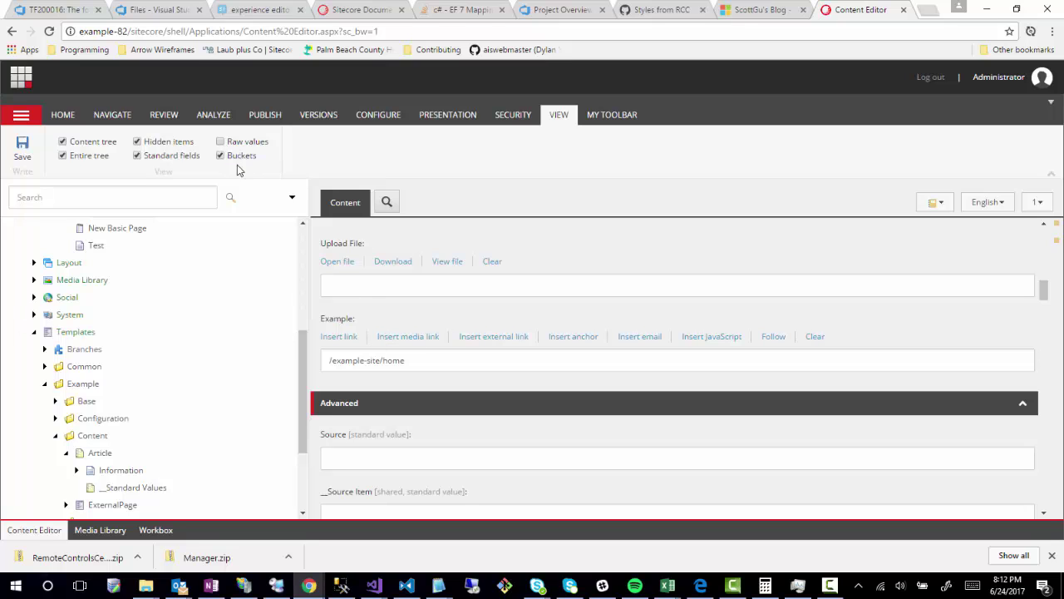
Turn raw values back on and highlight the complete link markup stored in the Example field.
left_click(220, 141)
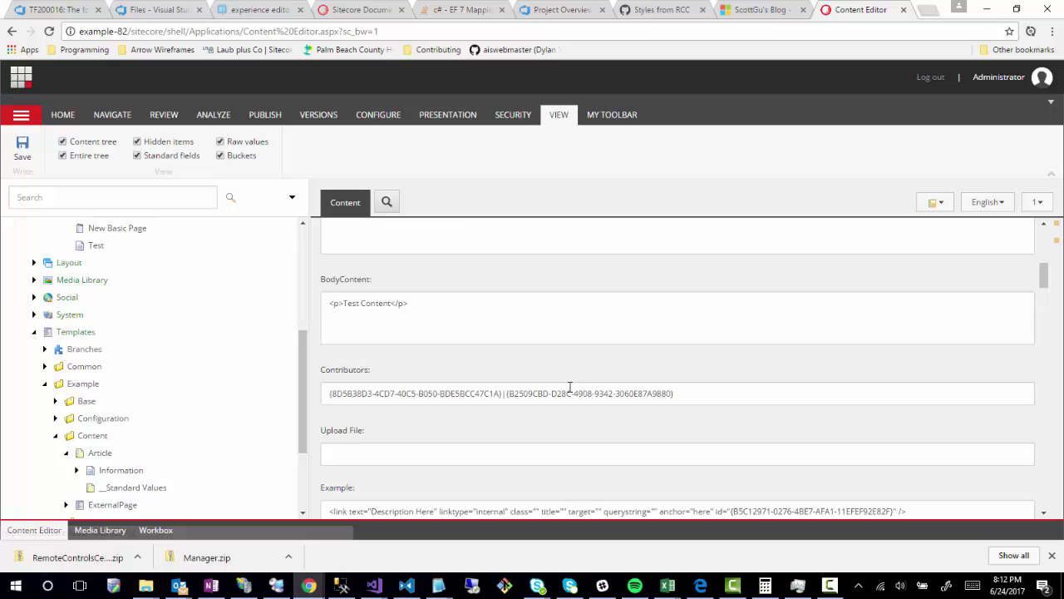
scroll(570, 388, "down", 2)
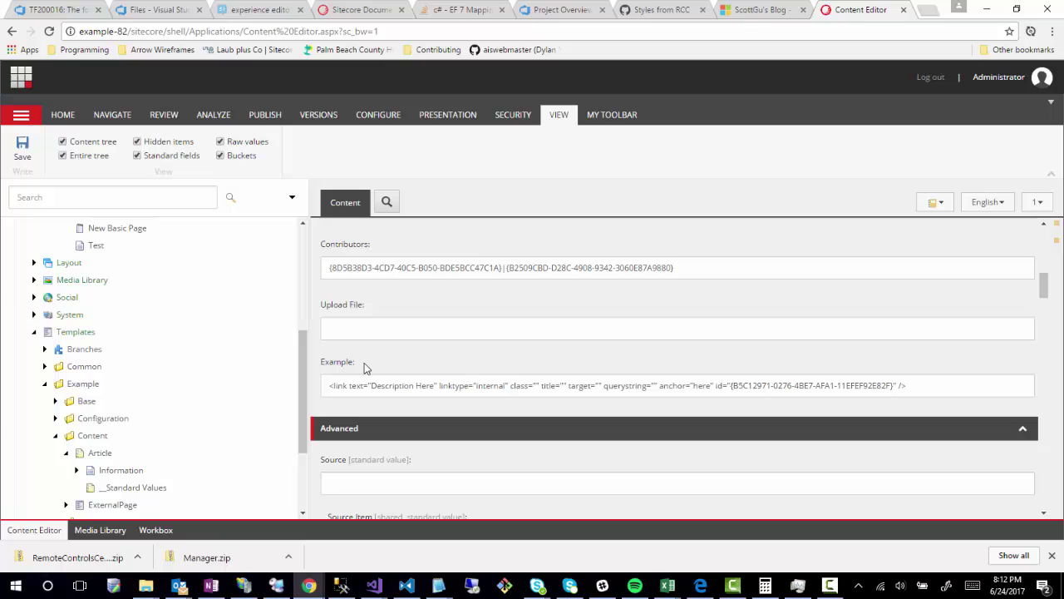
left_click(327, 386)
left_click_drag(327, 387, 953, 382)
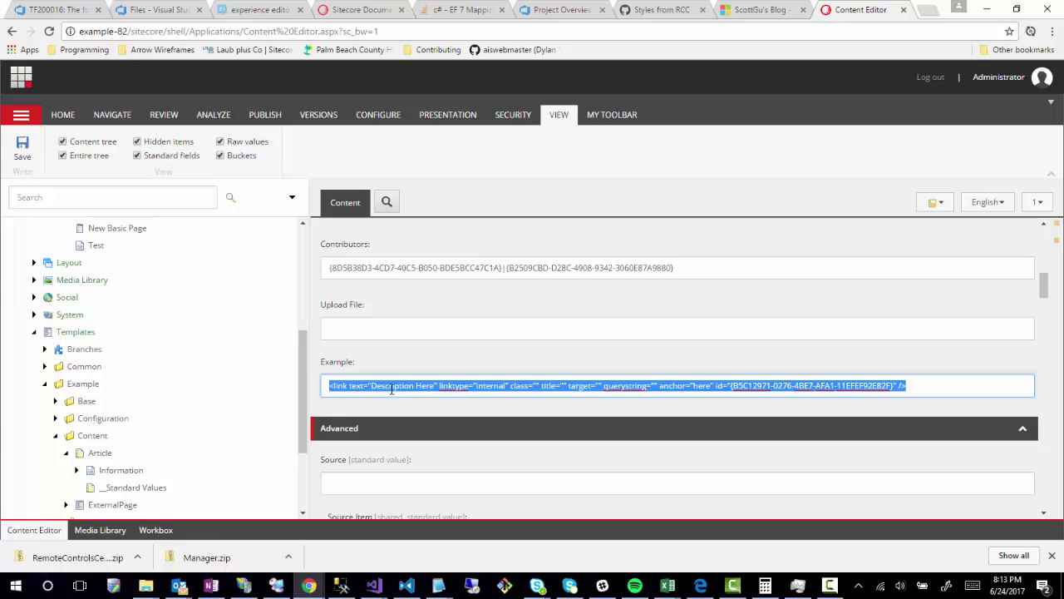